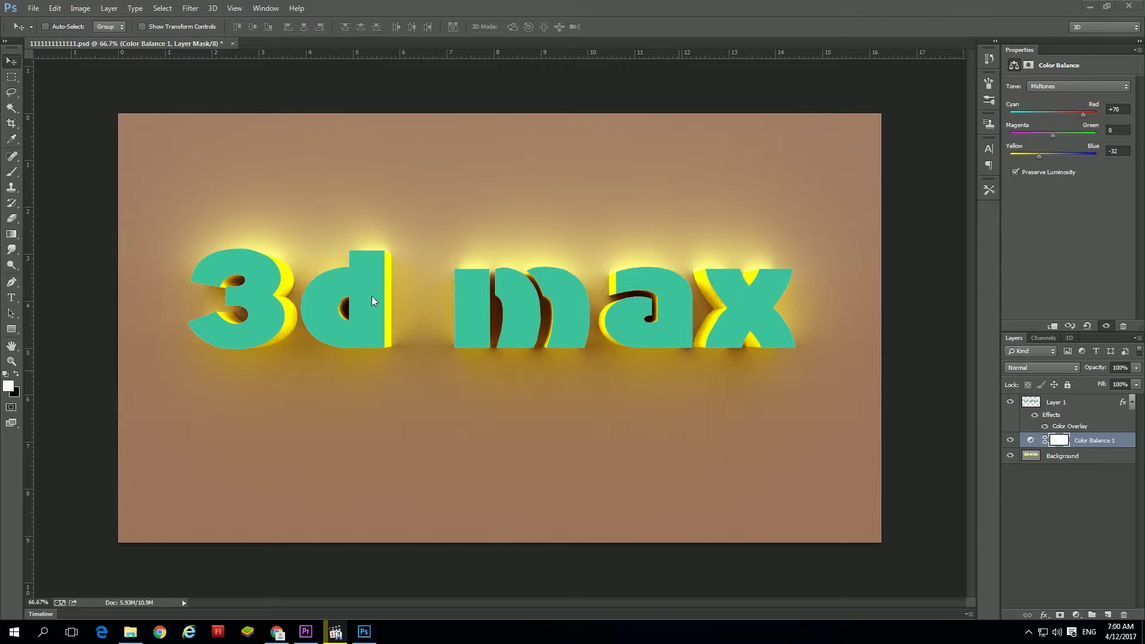
- Close the finished '3d max' 3D text artwork document
{"action": "left_click", "coordinate": [232, 43]}
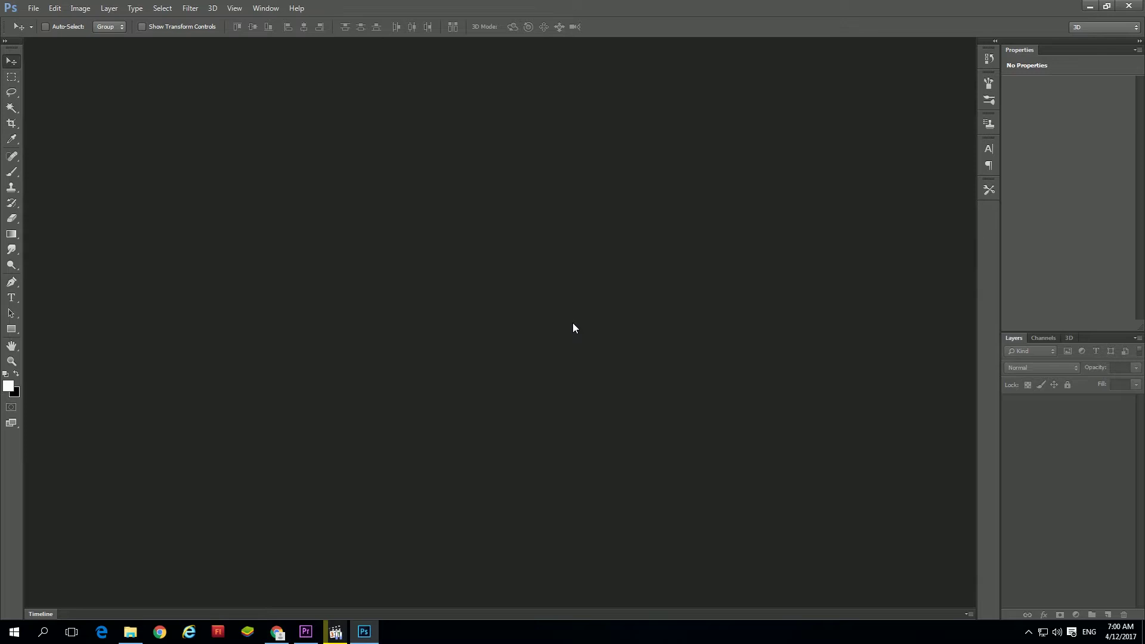
- Create a new white 1920×1080 px document at 300 pixels/inch
{"action": "key", "text": "ctrl+n"}
{"action": "left_click", "coordinate": [546, 224]}
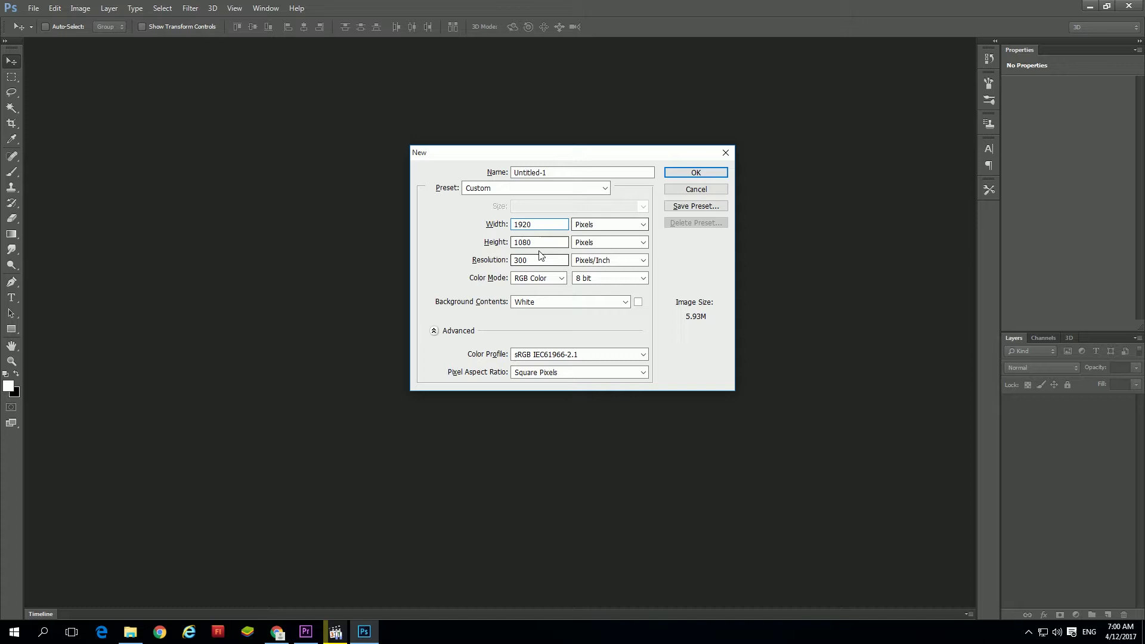
{"action": "left_click", "coordinate": [540, 243]}
{"action": "left_click", "coordinate": [537, 260]}
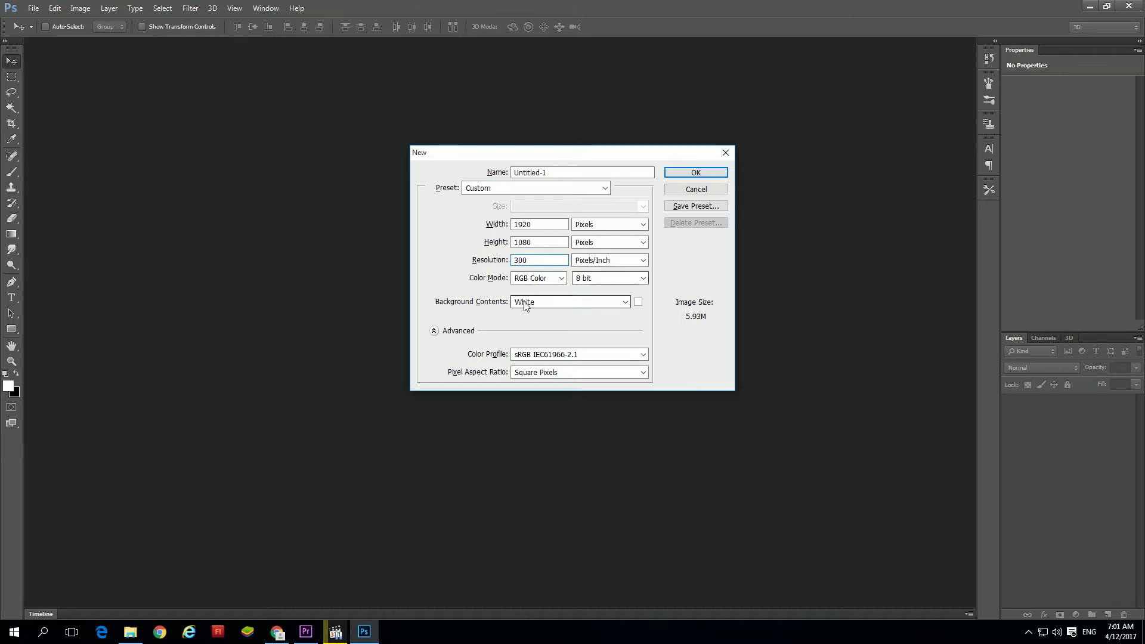
{"action": "left_click", "coordinate": [701, 174]}
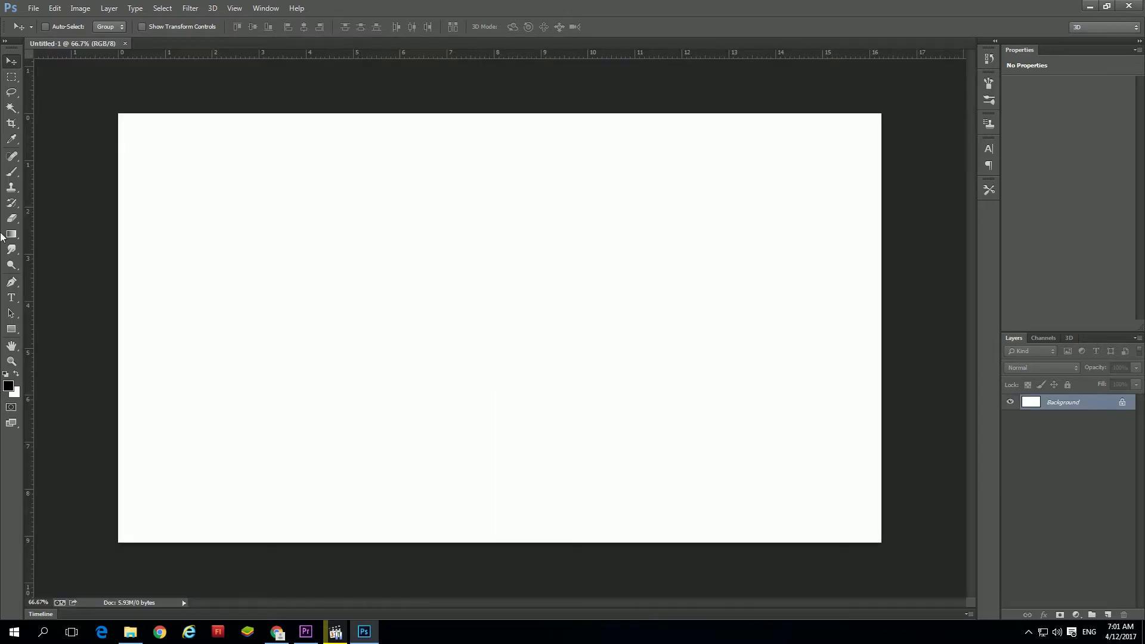
- Add black '3d max' text near the canvas centre and commit it
{"action": "left_click", "coordinate": [13, 300]}
{"action": "left_click", "coordinate": [476, 335]}
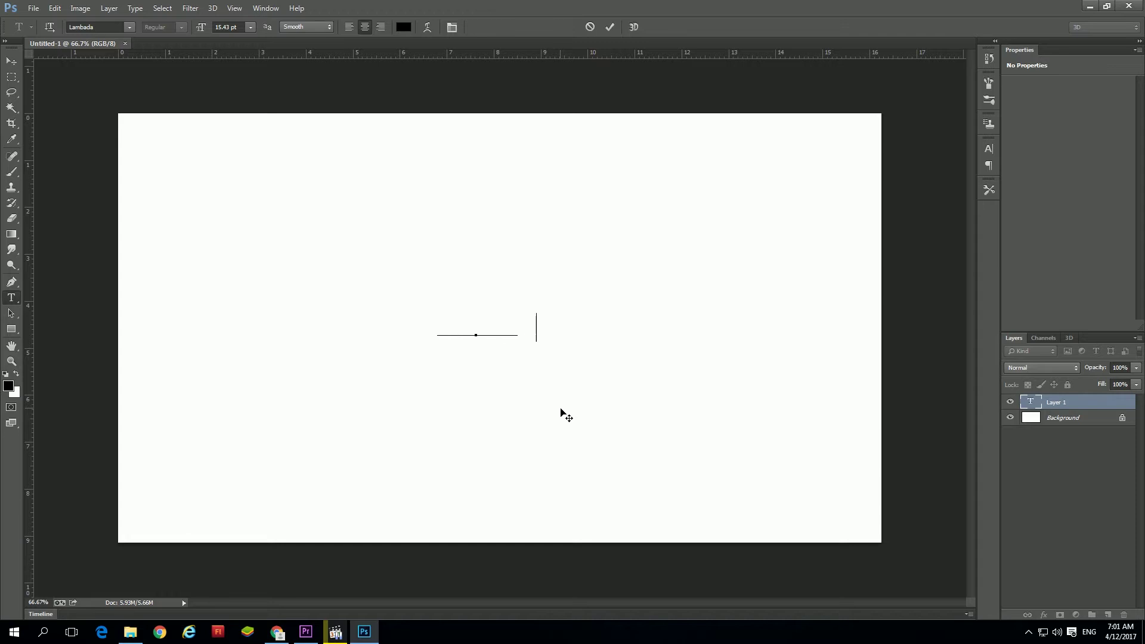
{"action": "type", "text": "3d max"}
{"action": "key", "text": "ctrl+a"}
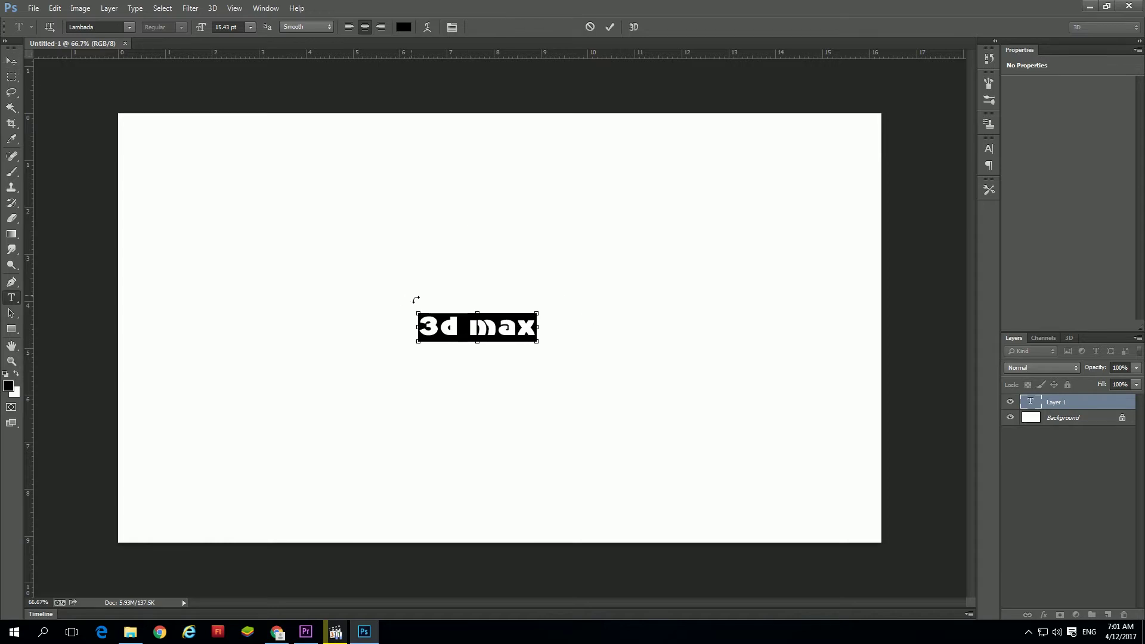
{"action": "key", "text": "ctrl"}
{"action": "key", "text": "ctrl+Return"}
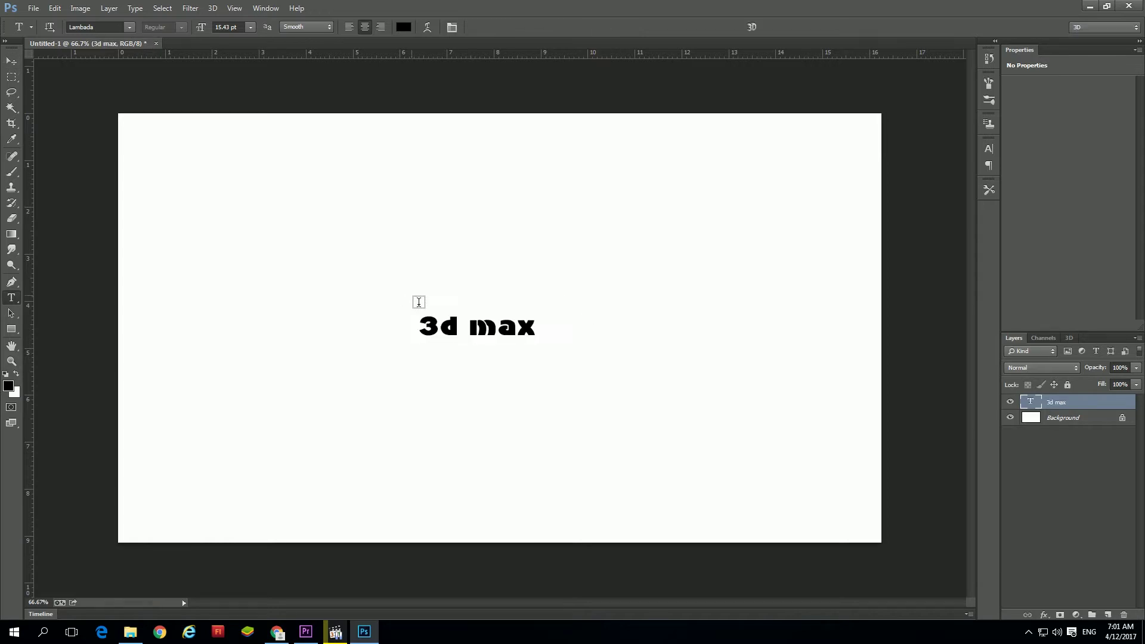
- Scale the '3d max' text up across the canvas and centre it
{"action": "key", "text": "ctrl+t"}
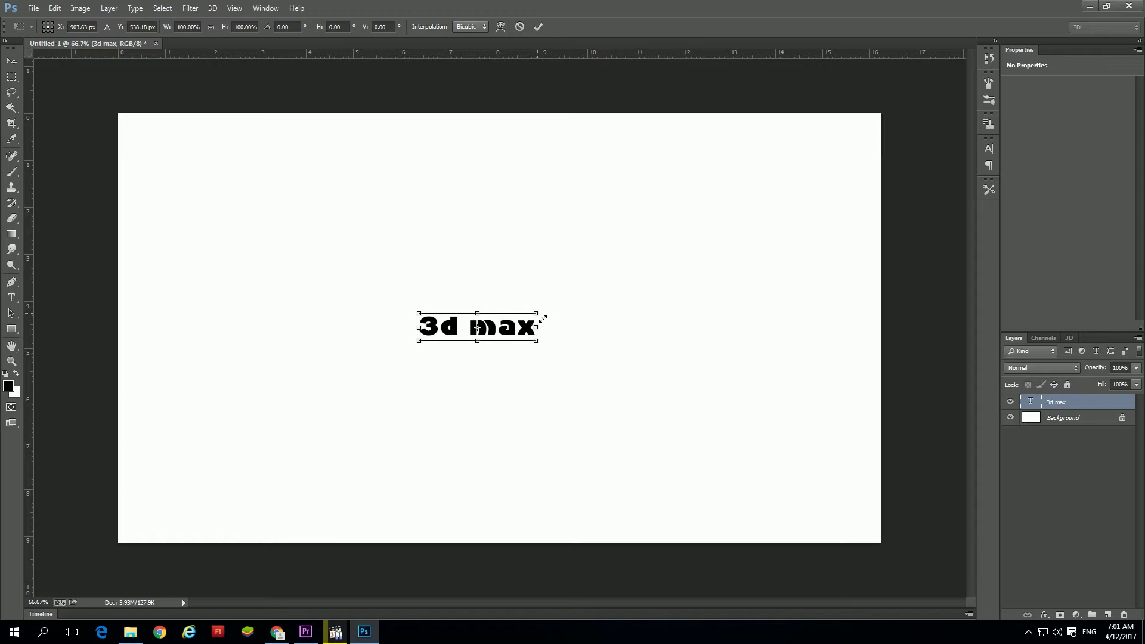
{"action": "left_click_drag", "start_coordinate": [542, 319], "coordinate": [775, 191]}
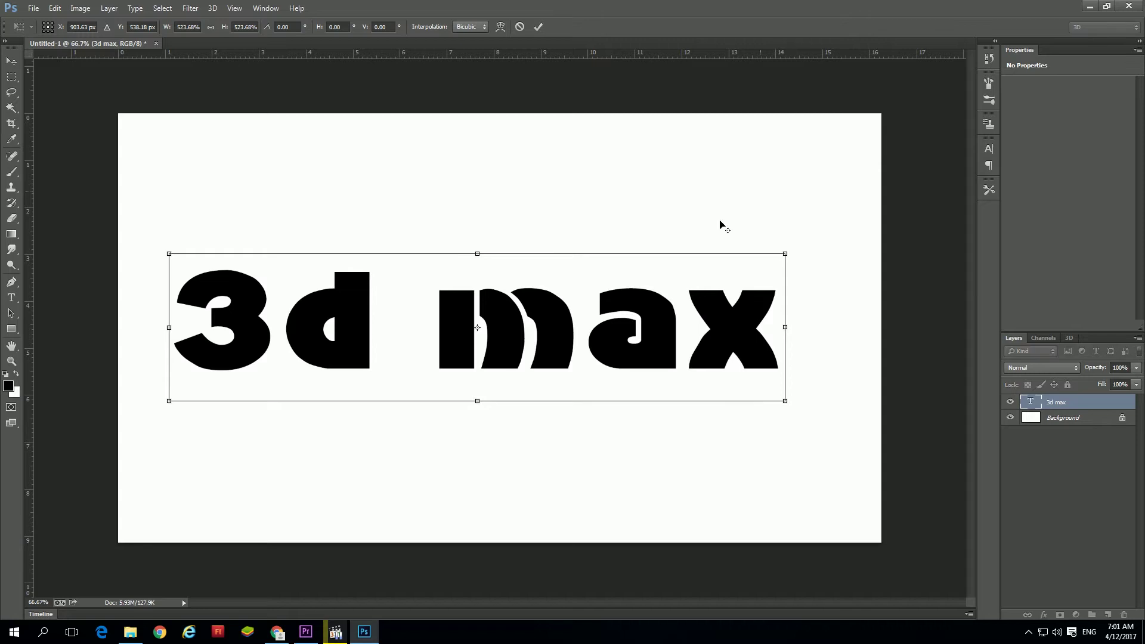
{"action": "mouse_move", "coordinate": [545, 346]}
{"action": "left_mouse_down"}
{"action": "mouse_move", "coordinate": [568, 355]}
{"action": "mouse_move", "coordinate": [561, 343]}
{"action": "left_mouse_up"}
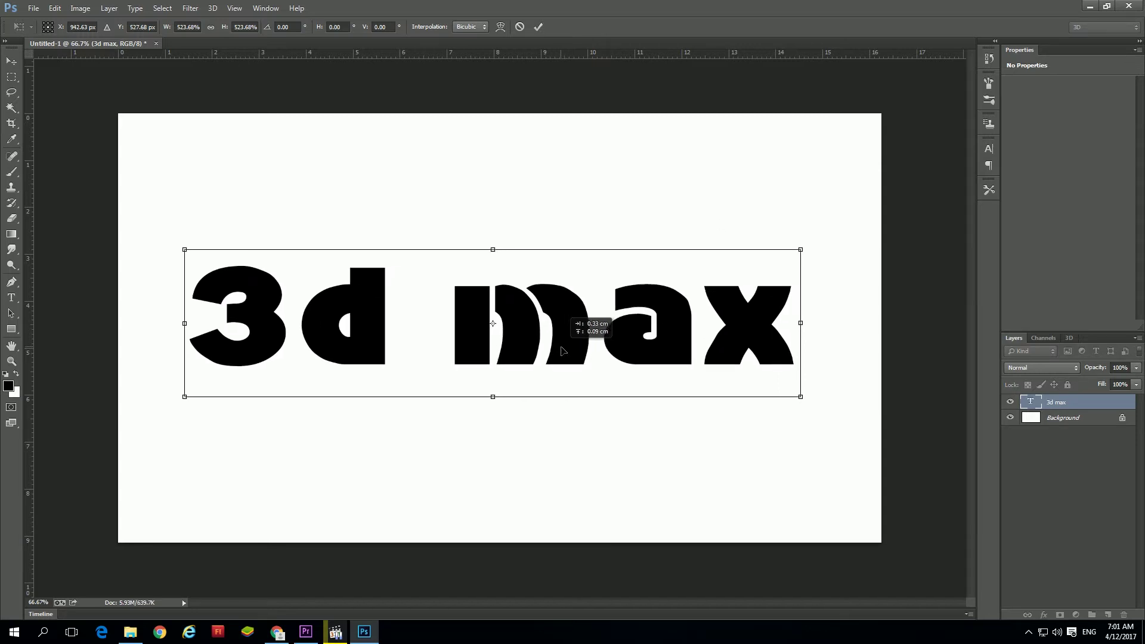
{"action": "key", "text": "Return"}
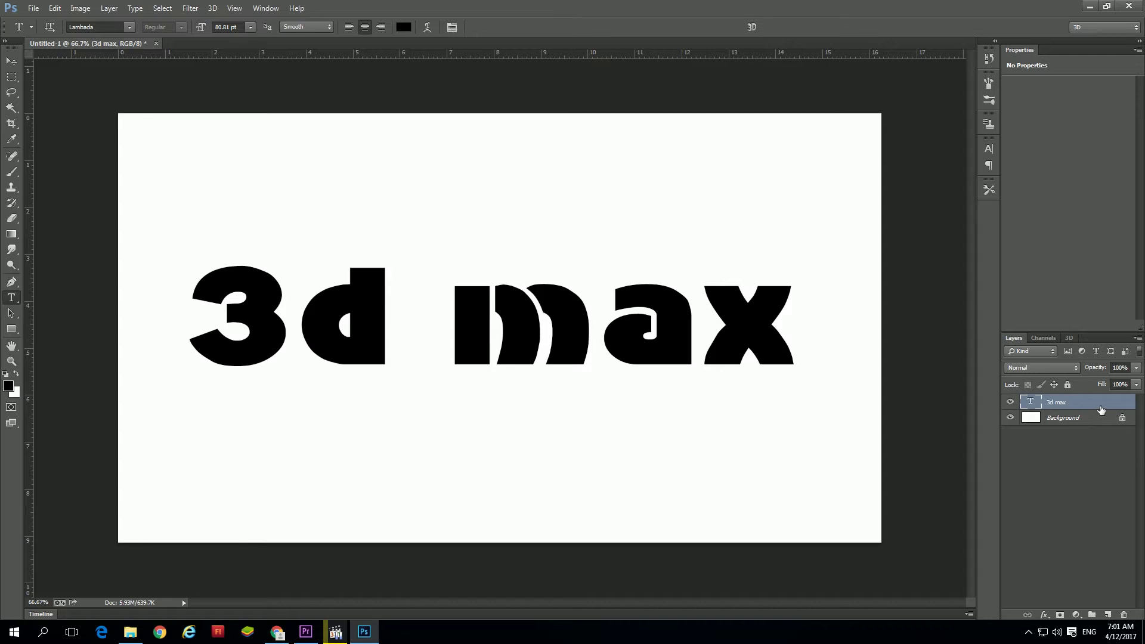
- Convert the '3d max' layer to a New 3D Extrusion and inspect its front material
{"action": "right_click", "coordinate": [1101, 410]}
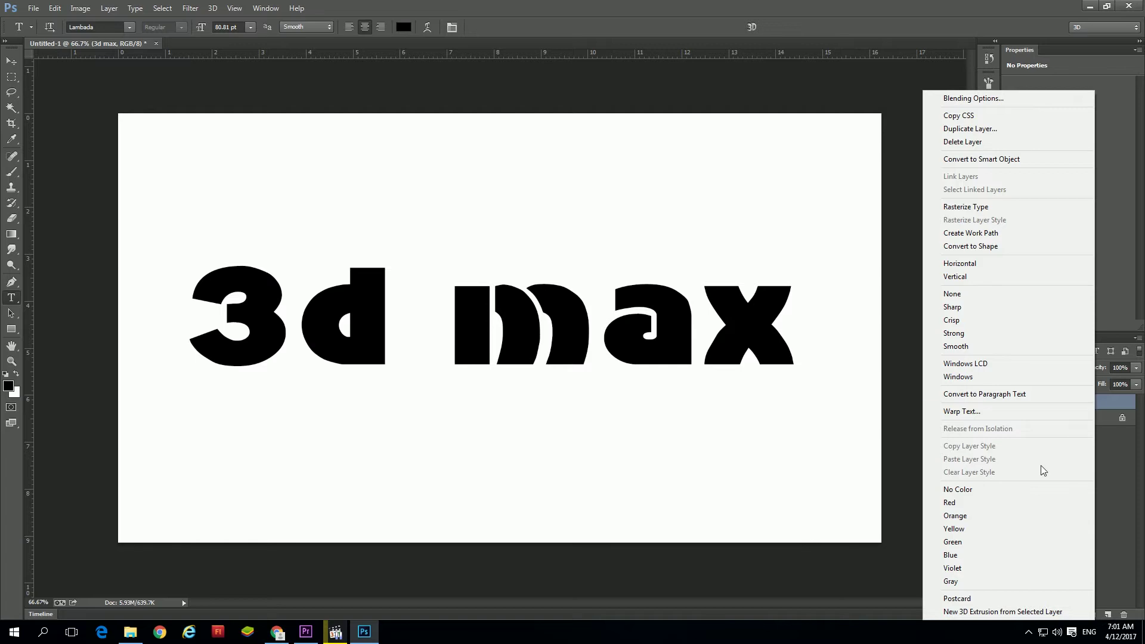
{"action": "left_click", "coordinate": [996, 613]}
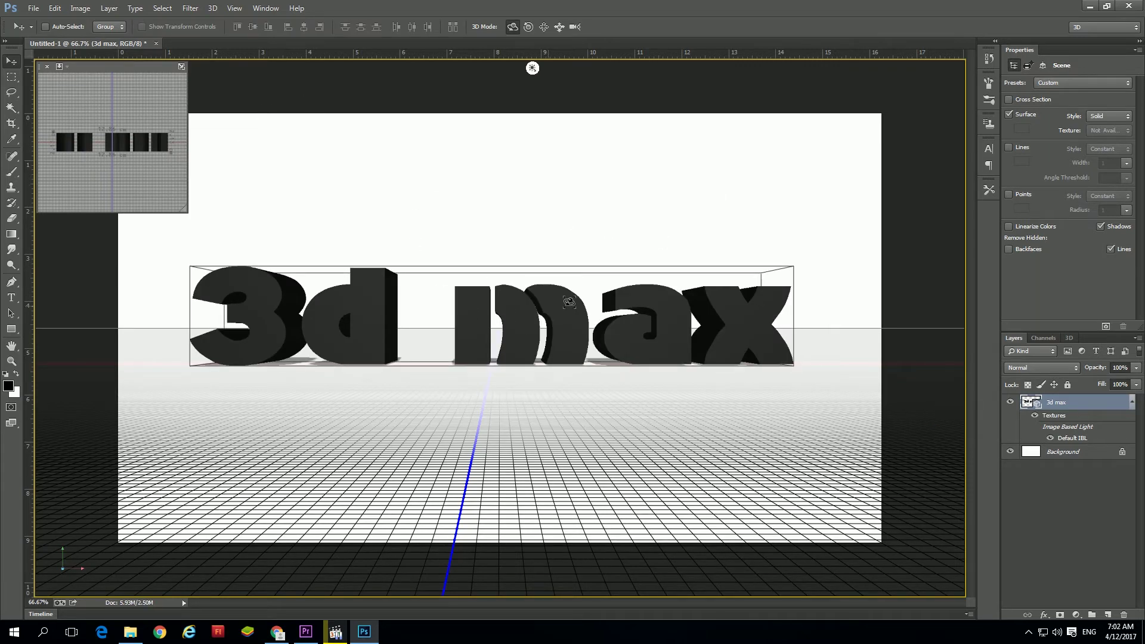
{"action": "left_click", "coordinate": [1069, 338]}
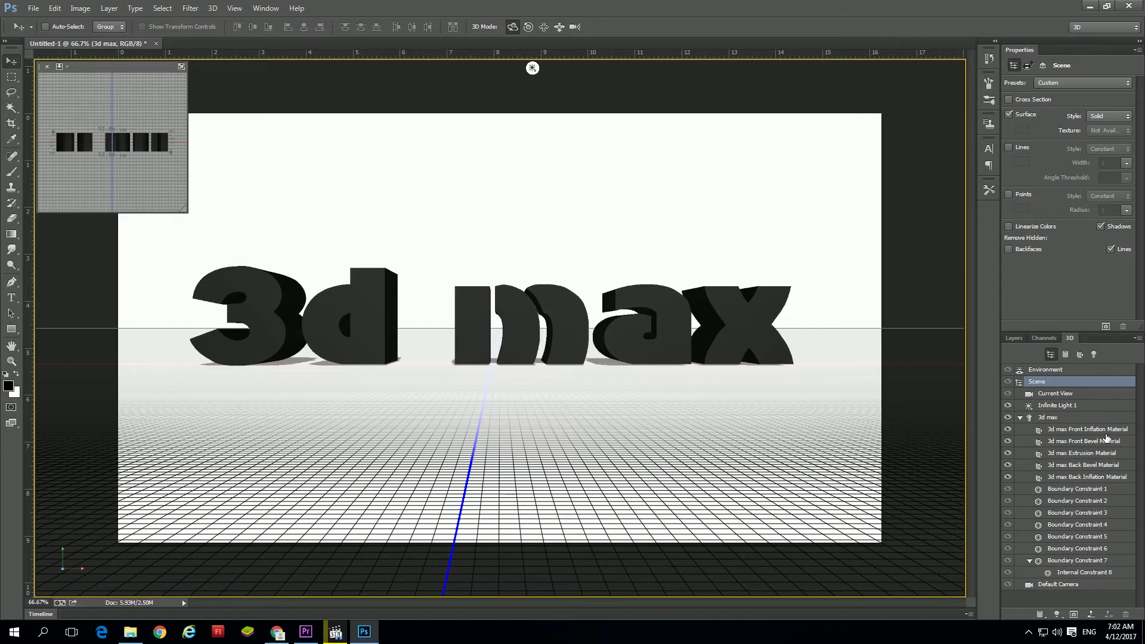
{"action": "left_click", "coordinate": [1108, 431]}
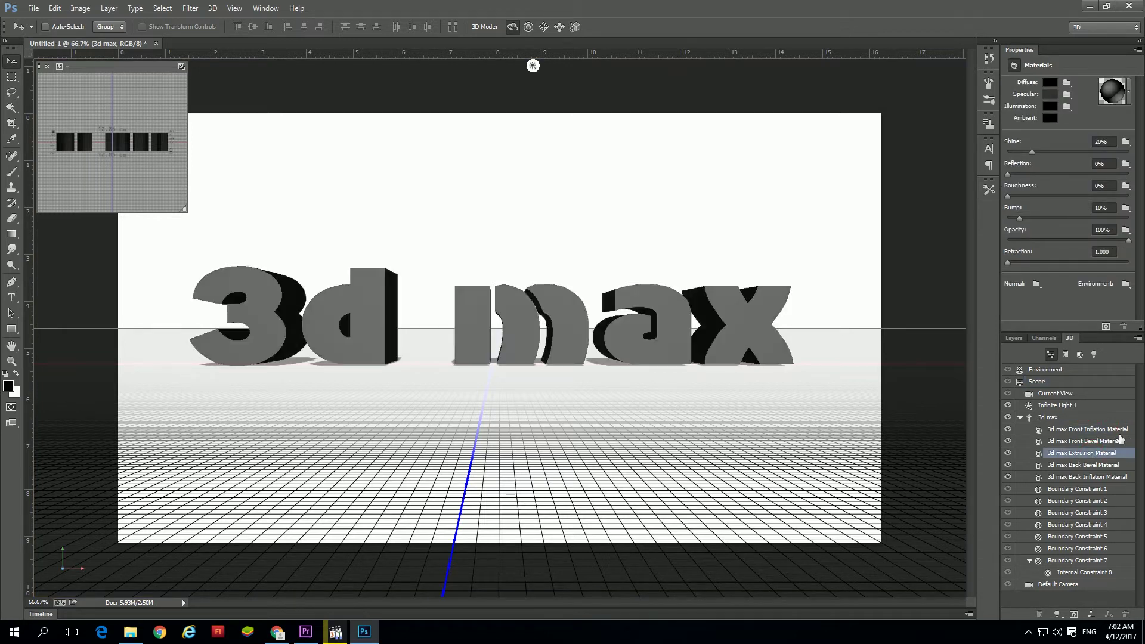
{"action": "left_click", "coordinate": [1013, 338]}
- Turn the Background layer into a 3D Postcard
{"action": "left_click", "coordinate": [1091, 454]}
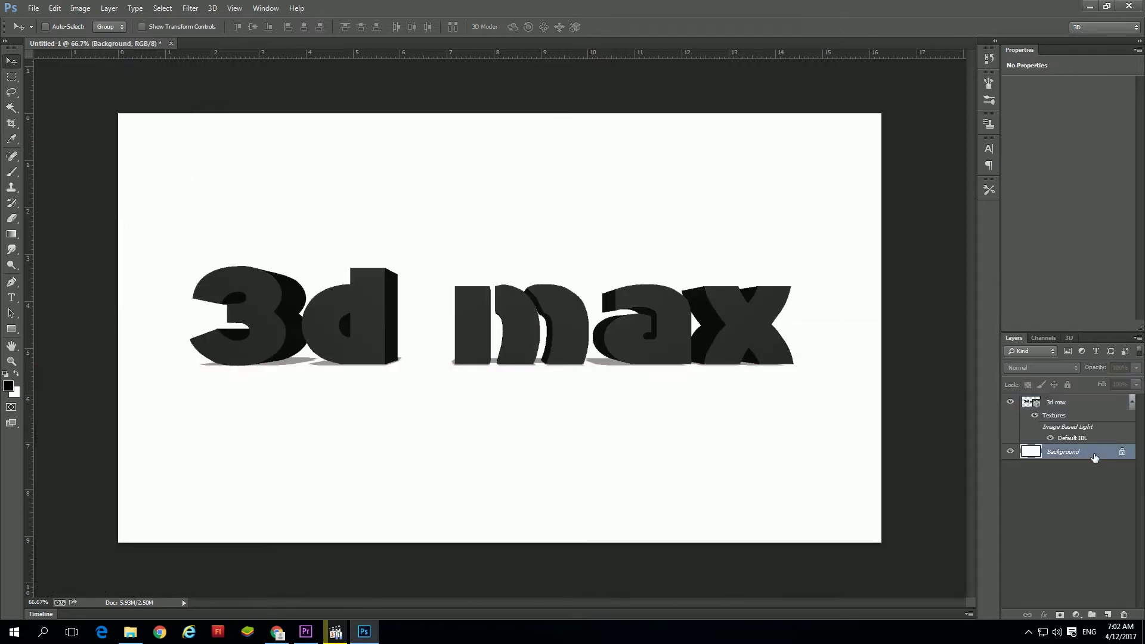
{"action": "right_click", "coordinate": [1097, 456]}
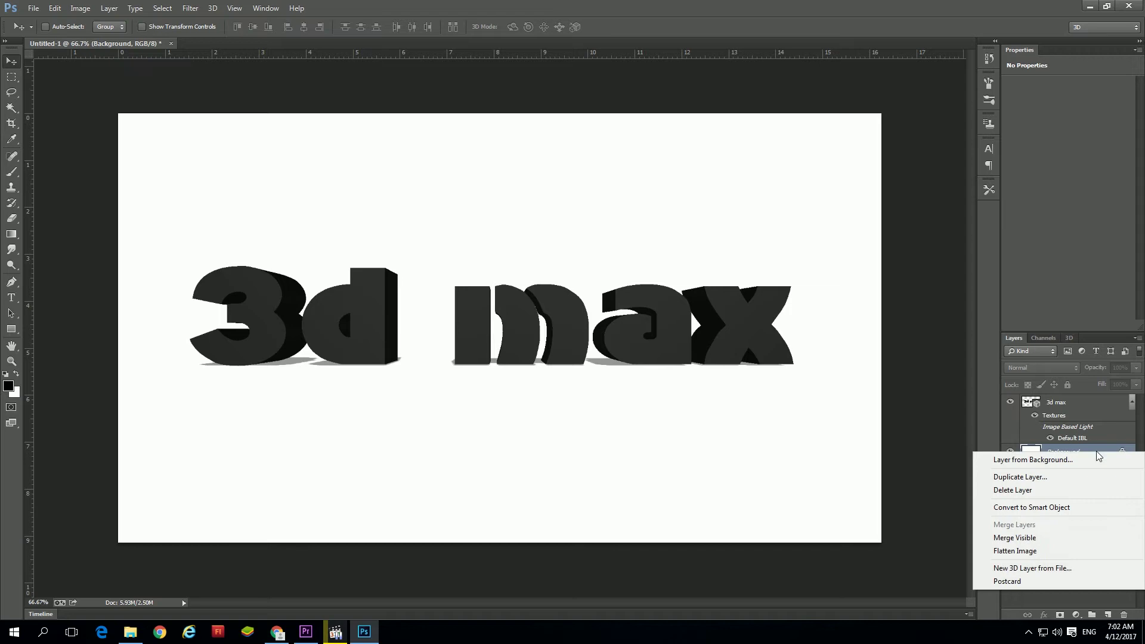
{"action": "left_click", "coordinate": [1025, 582]}
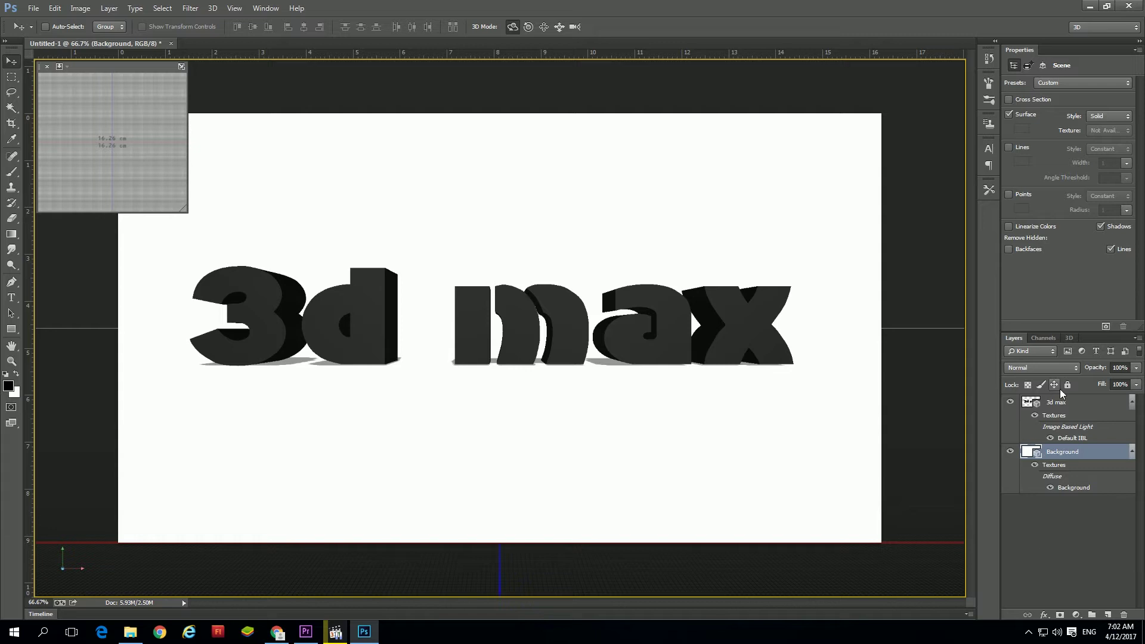
- Select the '3d max' layer's front inflation material in the 3D panel
{"action": "left_click", "coordinate": [1086, 411]}
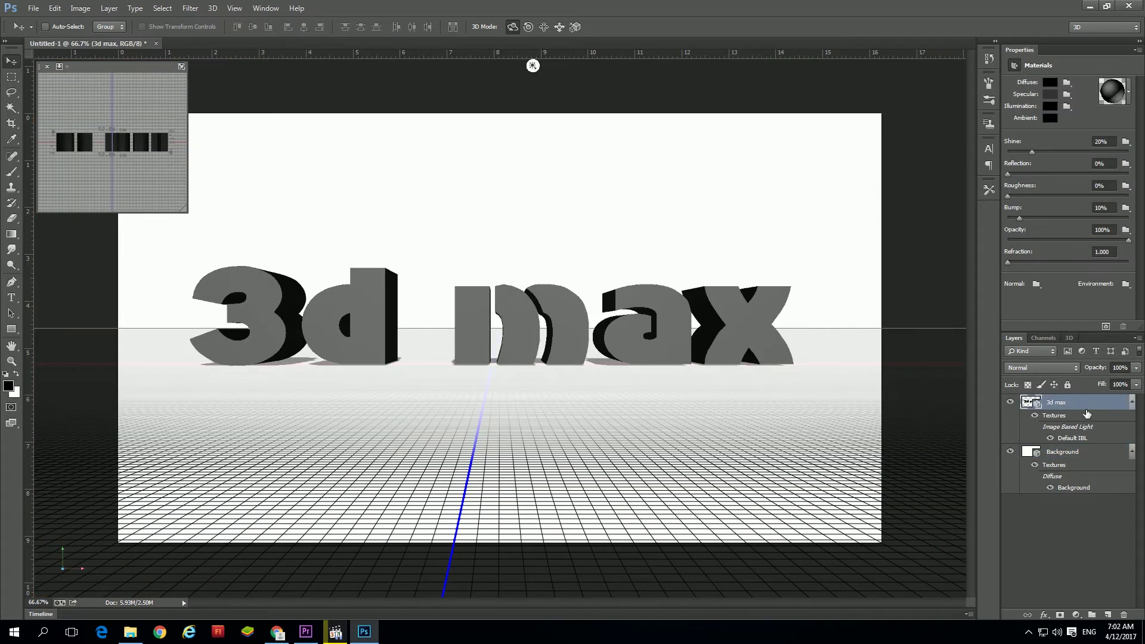
{"action": "left_click", "coordinate": [1069, 337]}
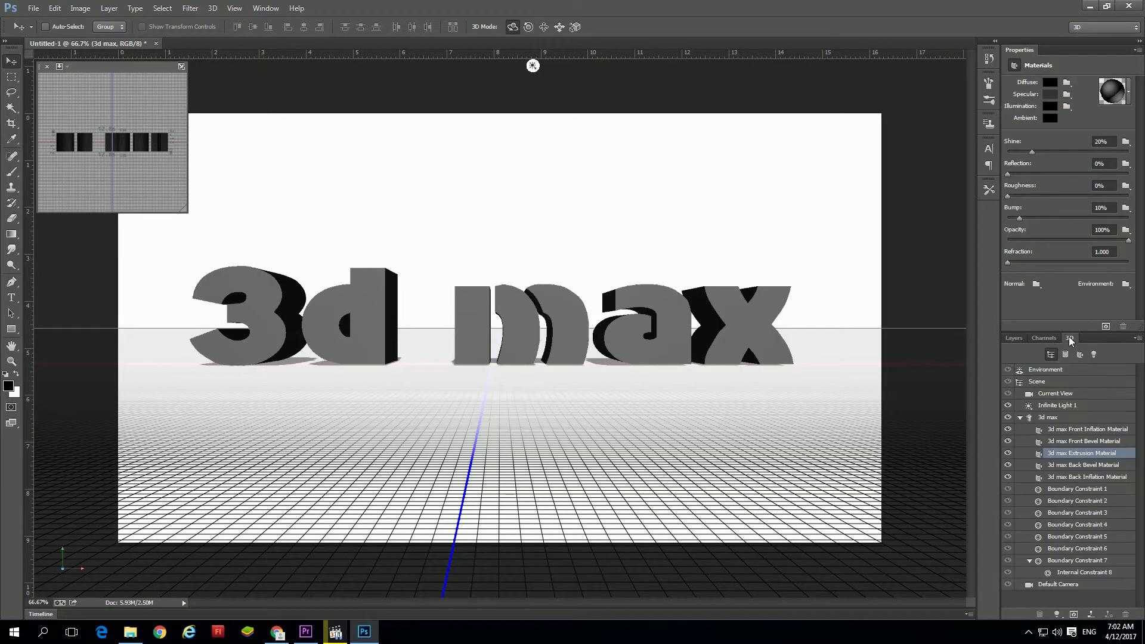
{"action": "left_click", "coordinate": [1087, 429]}
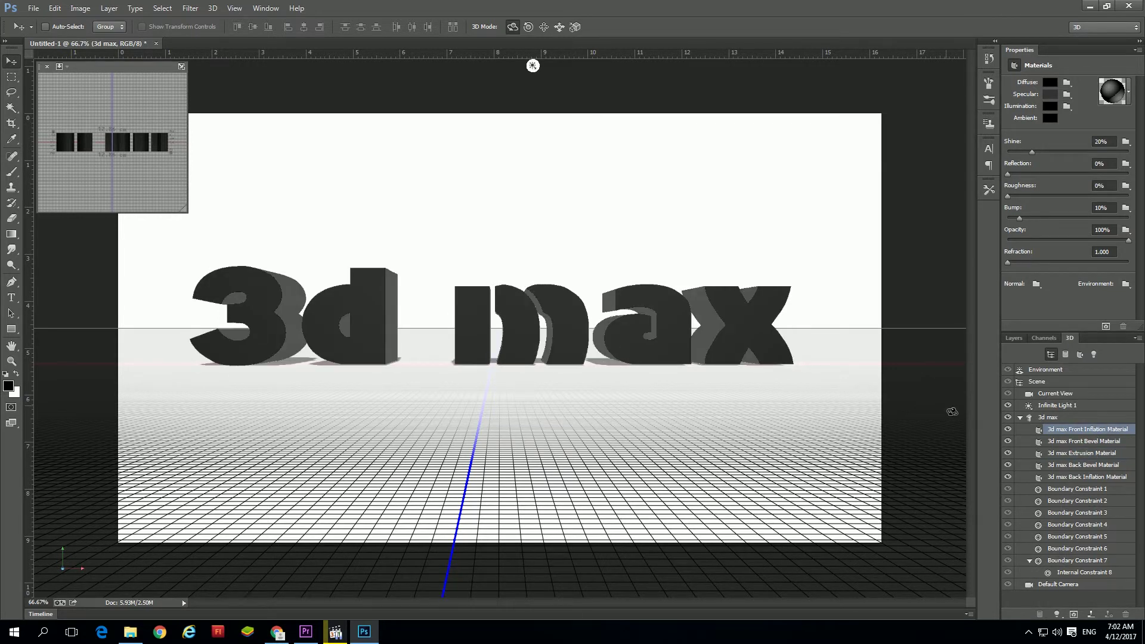
{"action": "left_click", "coordinate": [1007, 429]}
- Set the front inflation material's diffuse colour to bright cyan
{"action": "left_click", "coordinate": [1007, 429]}
{"action": "left_click", "coordinate": [1008, 429]}
{"action": "left_click", "coordinate": [1051, 84]}
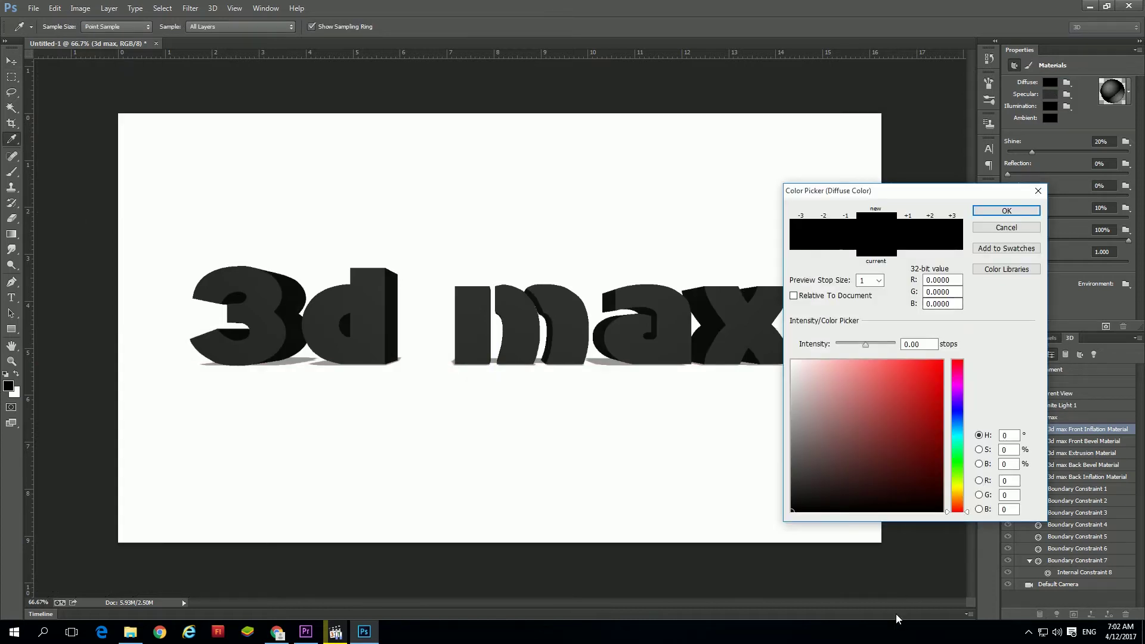
{"action": "left_click", "coordinate": [958, 434]}
{"action": "left_click_drag", "start_coordinate": [895, 403], "coordinate": [887, 360]}
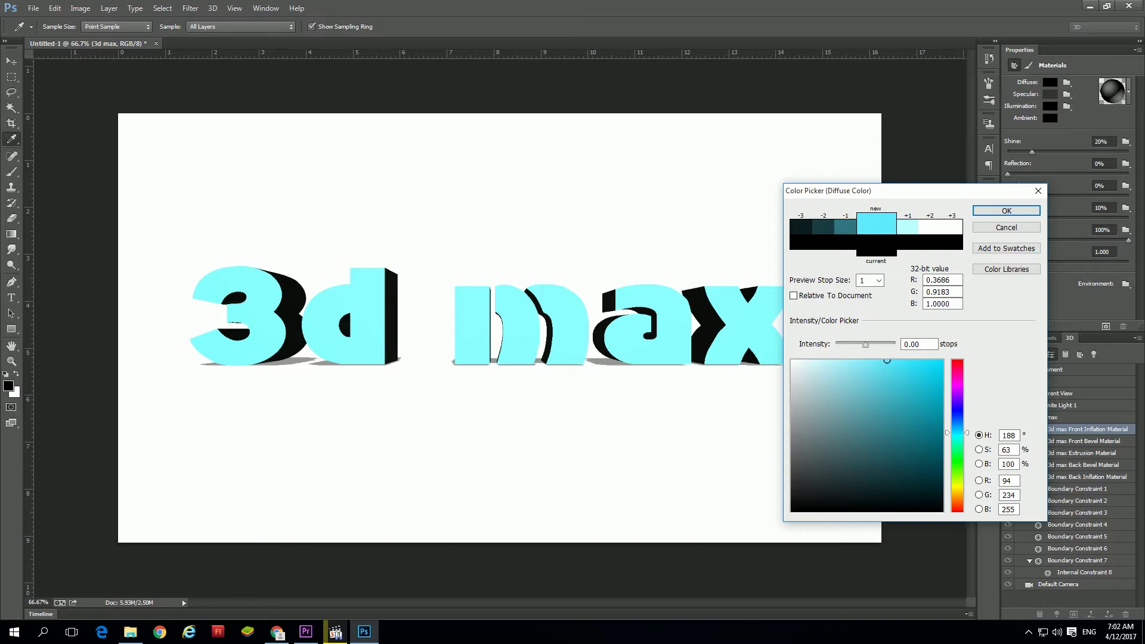
{"action": "left_click", "coordinate": [1006, 211]}
- Set the extrusion material's diffuse colour to a light, slightly lime yellow
{"action": "left_click", "coordinate": [1056, 453]}
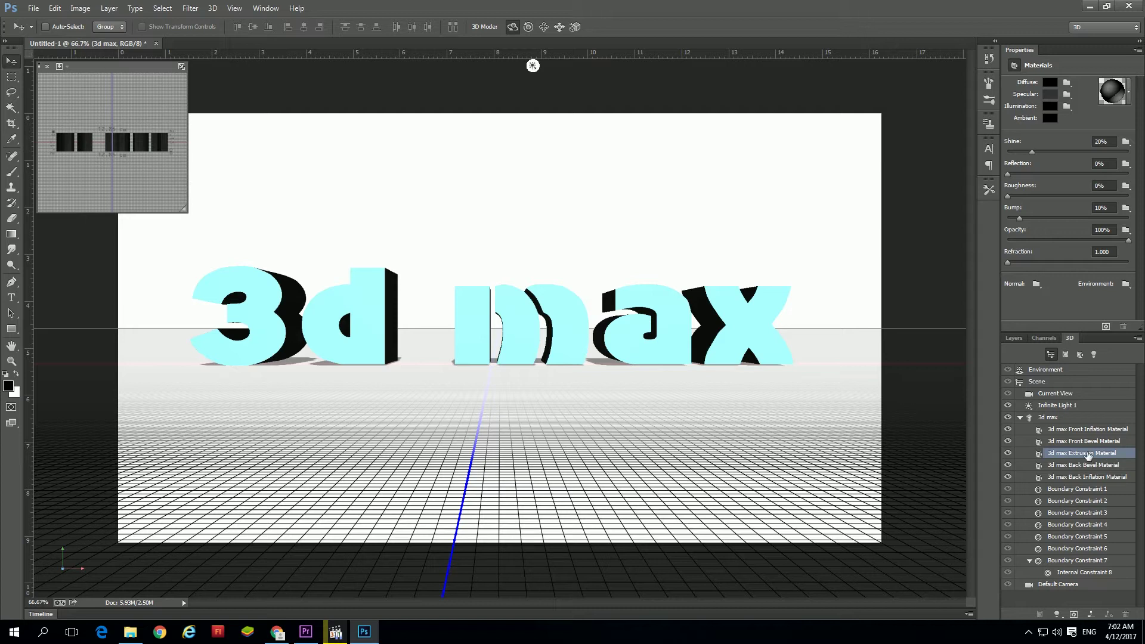
{"action": "left_click", "coordinate": [1053, 84]}
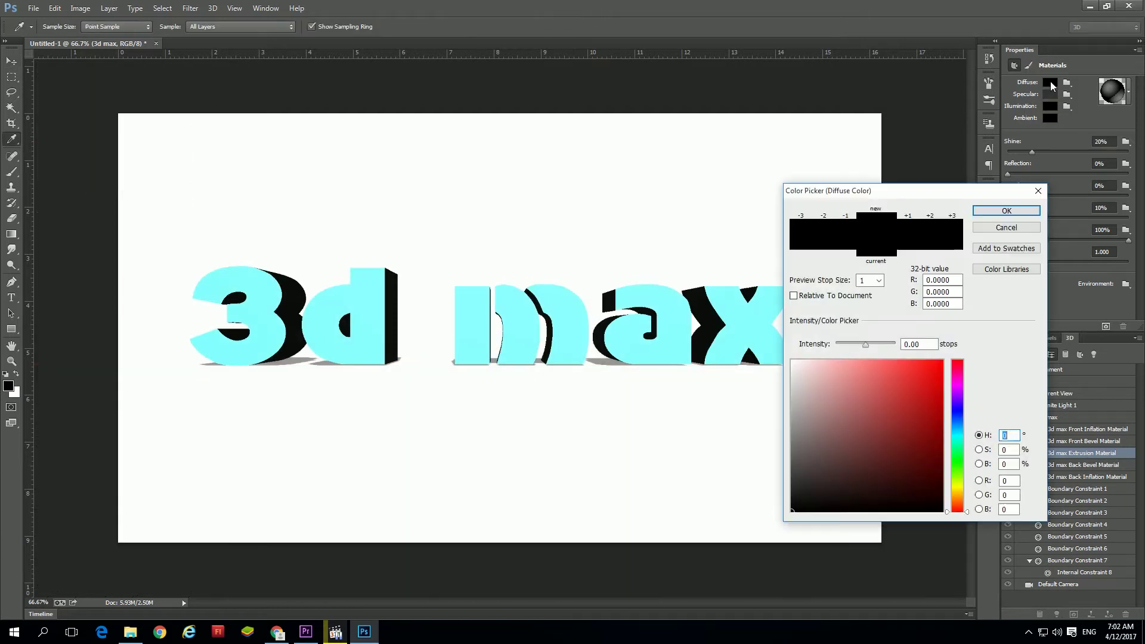
{"action": "left_click", "coordinate": [955, 487]}
{"action": "mouse_move", "coordinate": [913, 396]}
{"action": "left_mouse_down"}
{"action": "mouse_move", "coordinate": [890, 360]}
{"action": "mouse_move", "coordinate": [912, 361]}
{"action": "left_mouse_up"}
{"action": "left_click_drag", "start_coordinate": [964, 495], "coordinate": [962, 484]}
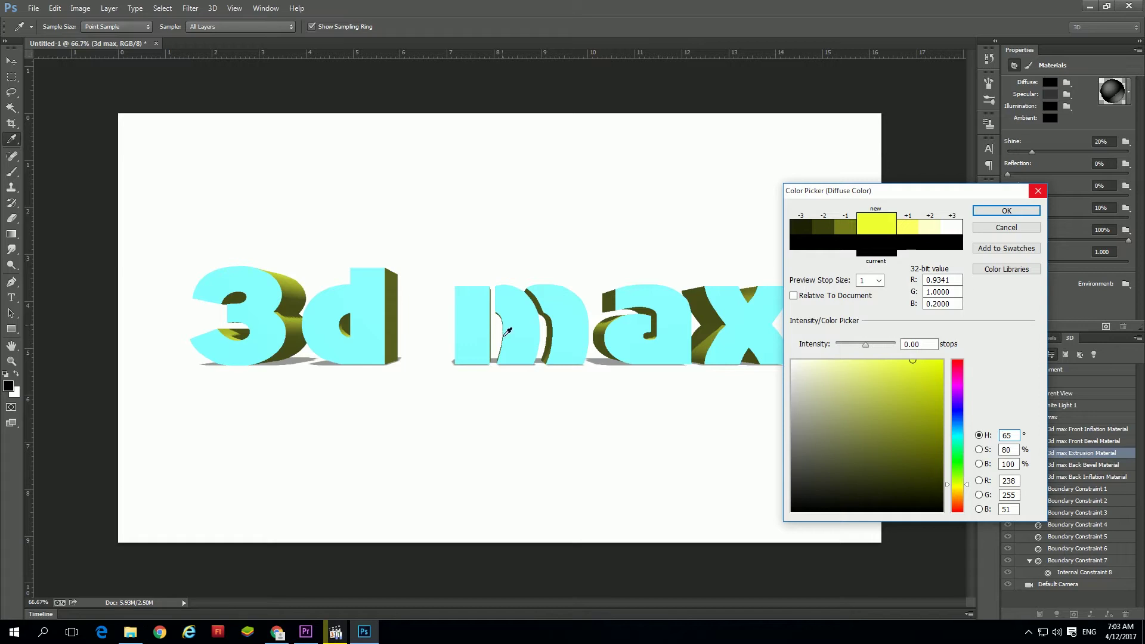
{"action": "left_click", "coordinate": [1024, 214]}
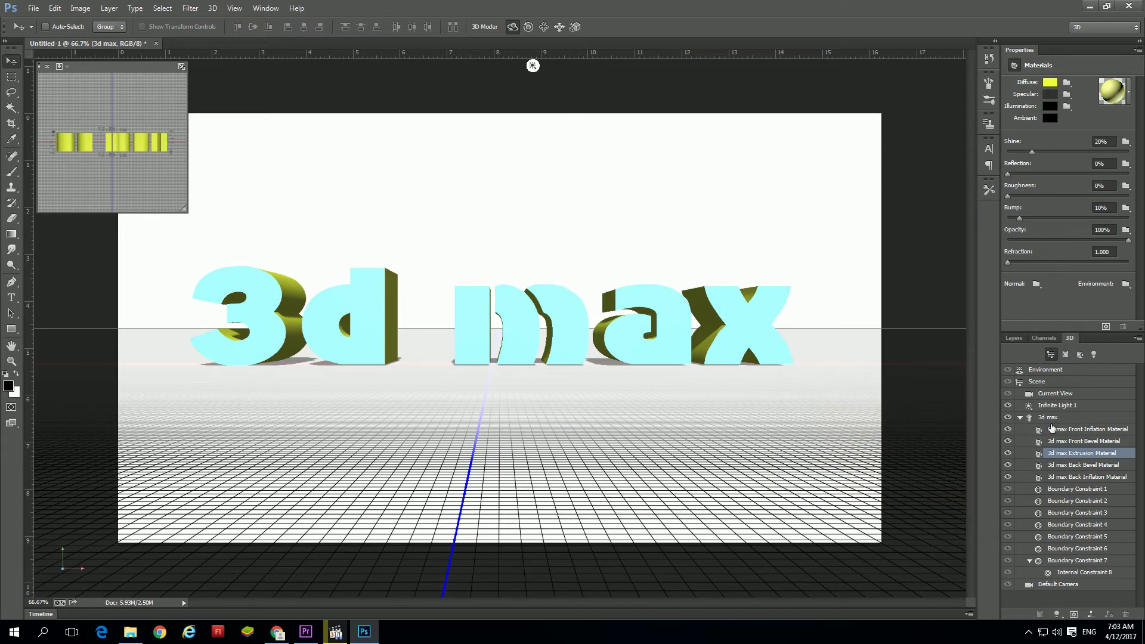
- Return to the Layers panel with the Background layer added to the selection
{"action": "left_click", "coordinate": [1084, 431]}
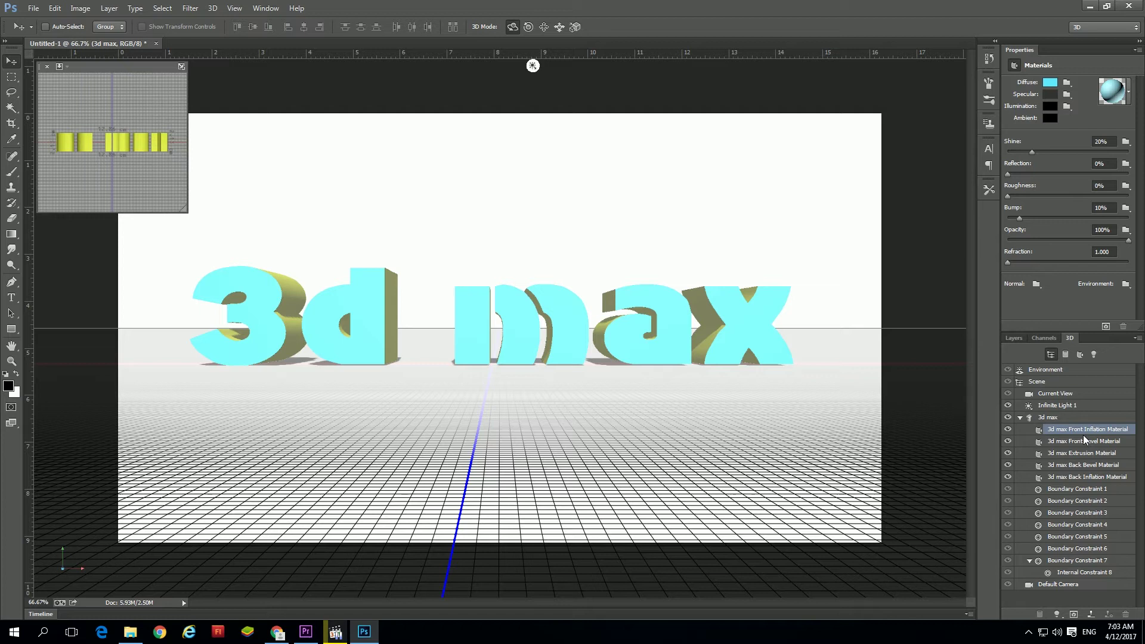
{"action": "left_click", "coordinate": [1013, 339]}
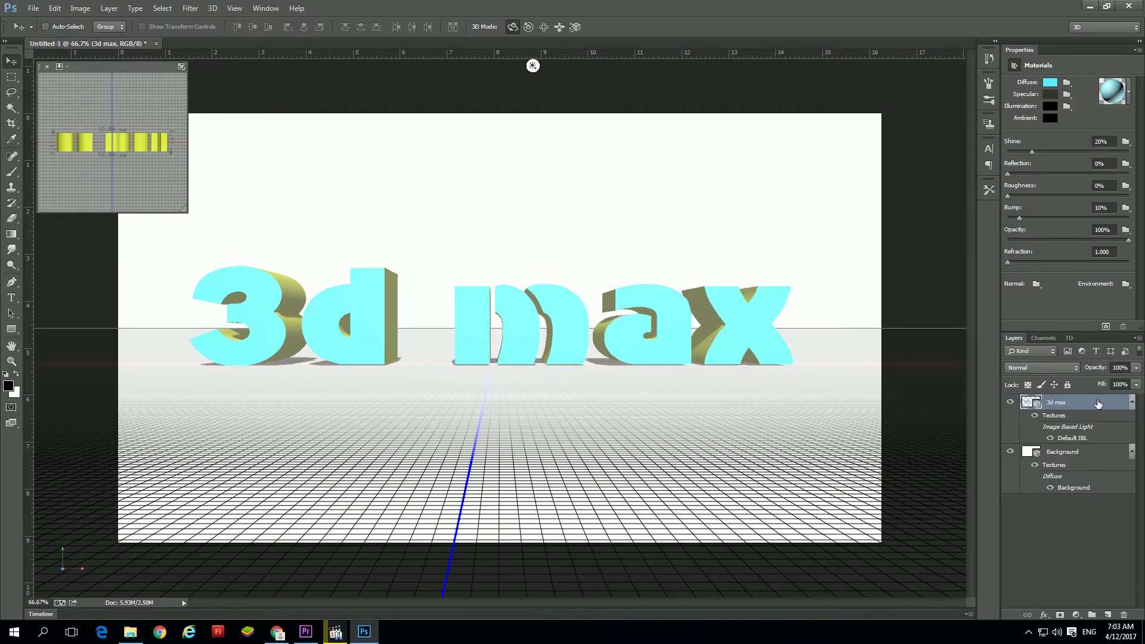
{"action": "left_click", "coordinate": [1097, 451], "text": "ctrl"}
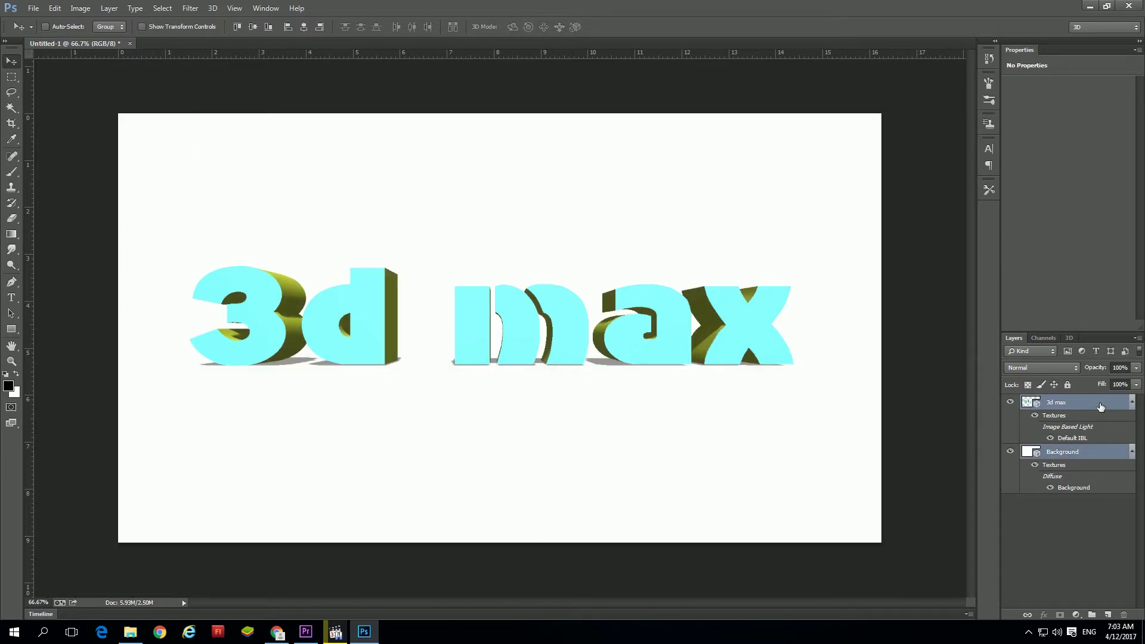
- Merge the '3d max' and Background layers into one 3D layer and render it
{"action": "left_click", "coordinate": [1102, 410]}
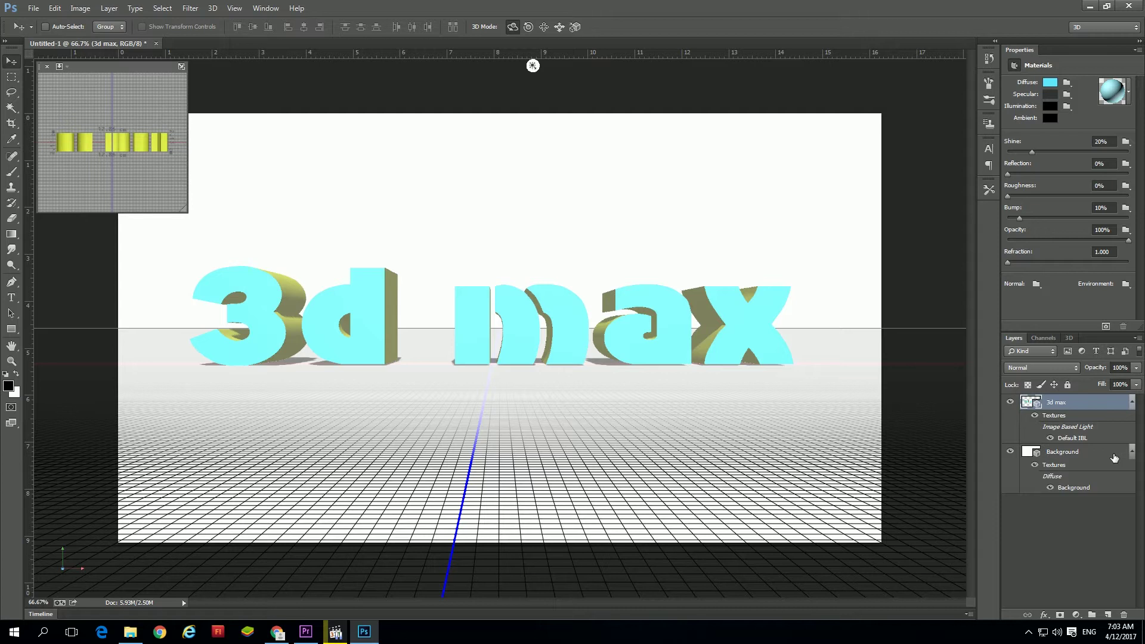
{"action": "left_click", "coordinate": [1114, 457], "text": "ctrl"}
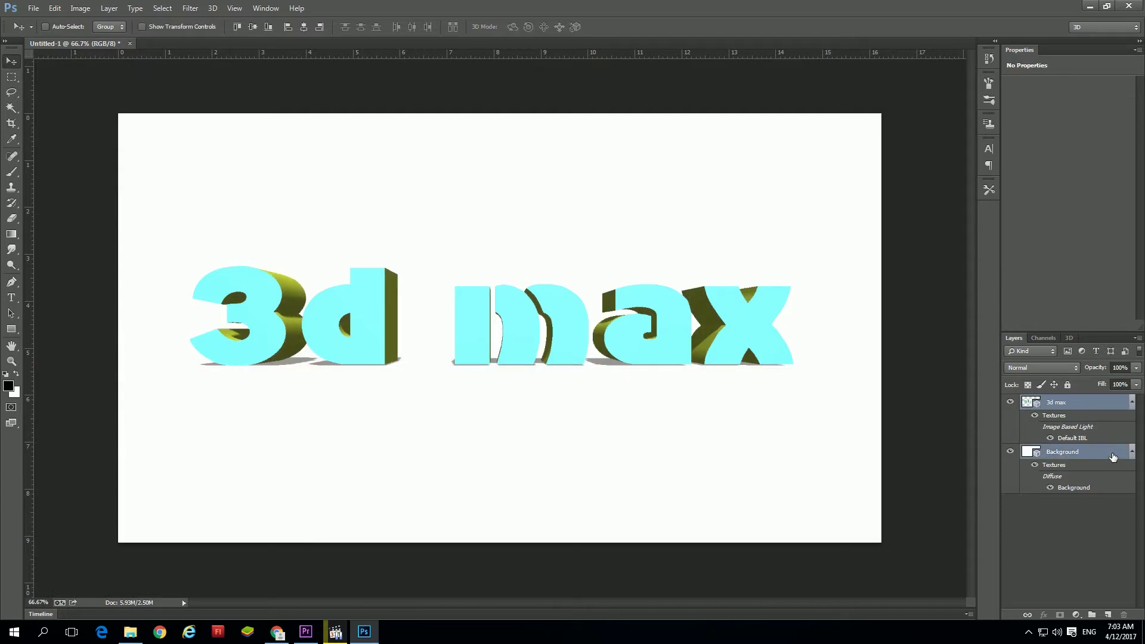
{"action": "key", "text": "ctrl+e"}
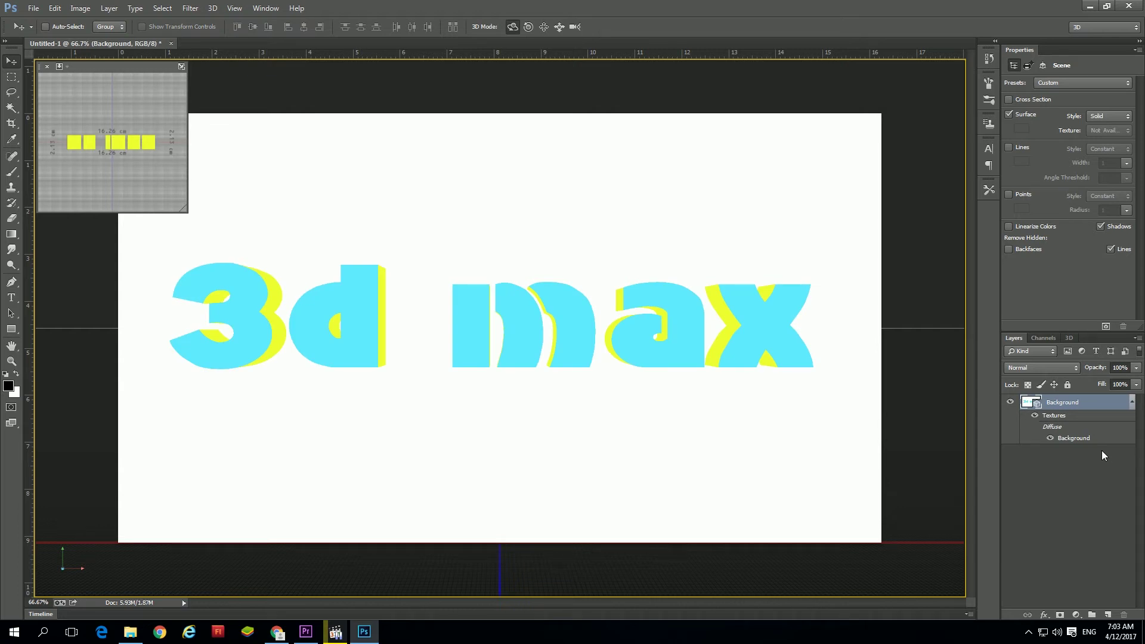
{"action": "left_click", "coordinate": [214, 9]}
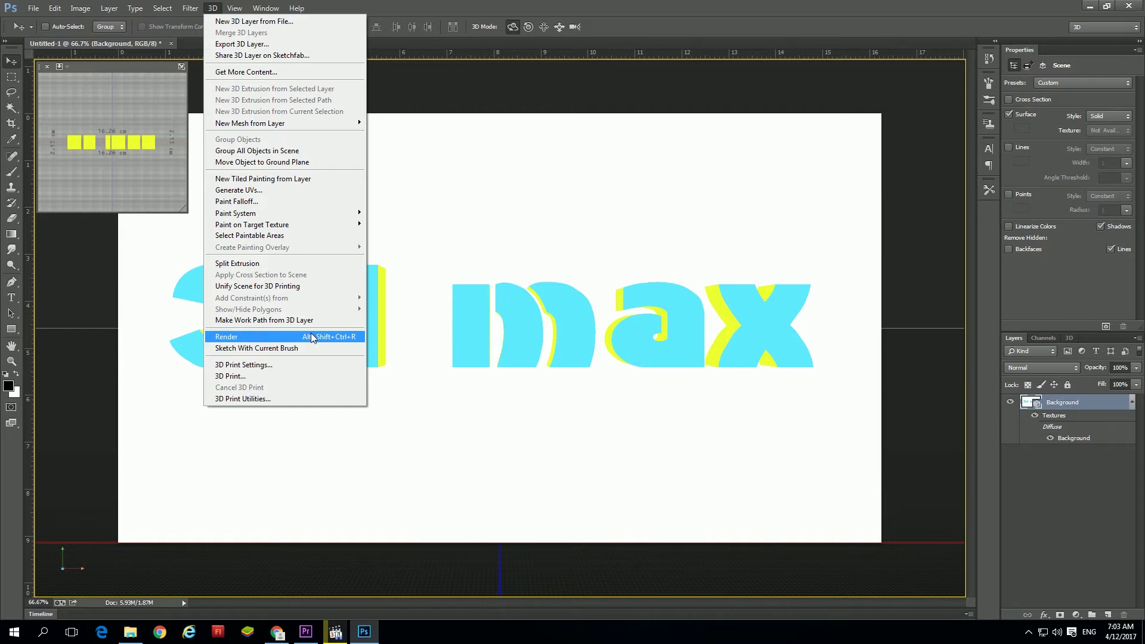
{"action": "left_click", "coordinate": [310, 337]}
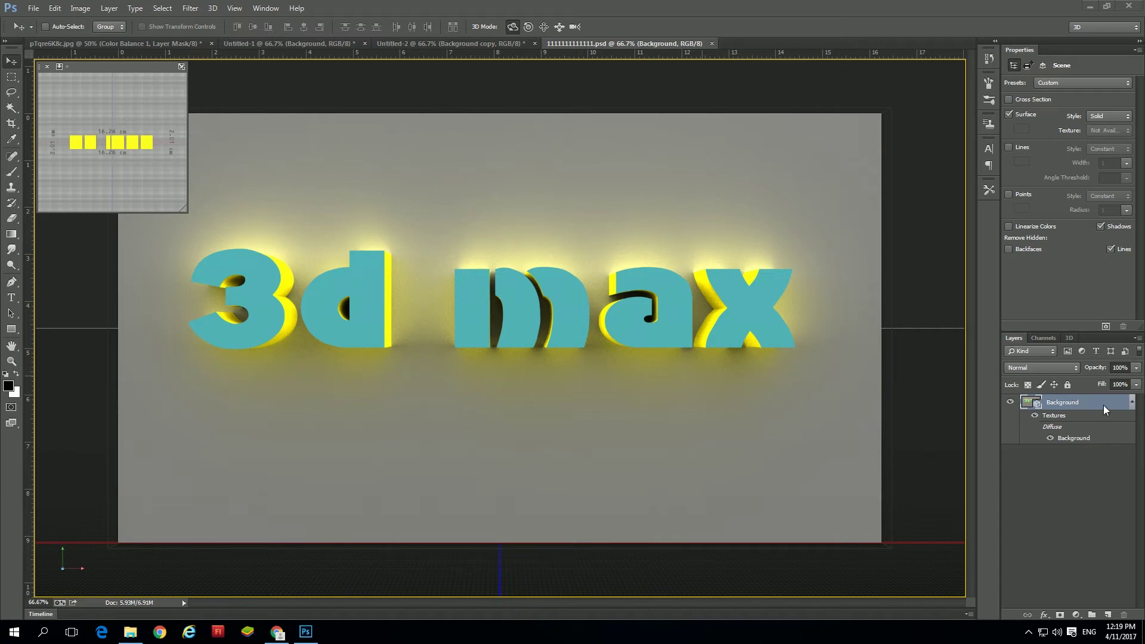
- Rasterize the rendered 3D layer into pixels
{"action": "right_click", "coordinate": [1108, 410]}
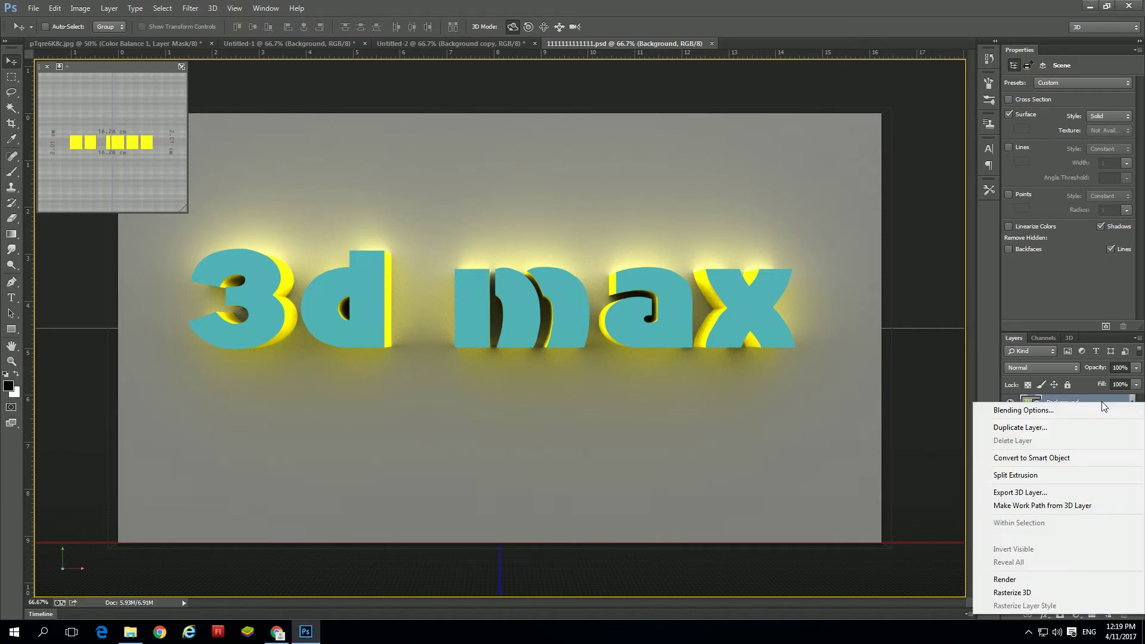
{"action": "left_click", "coordinate": [1040, 590]}
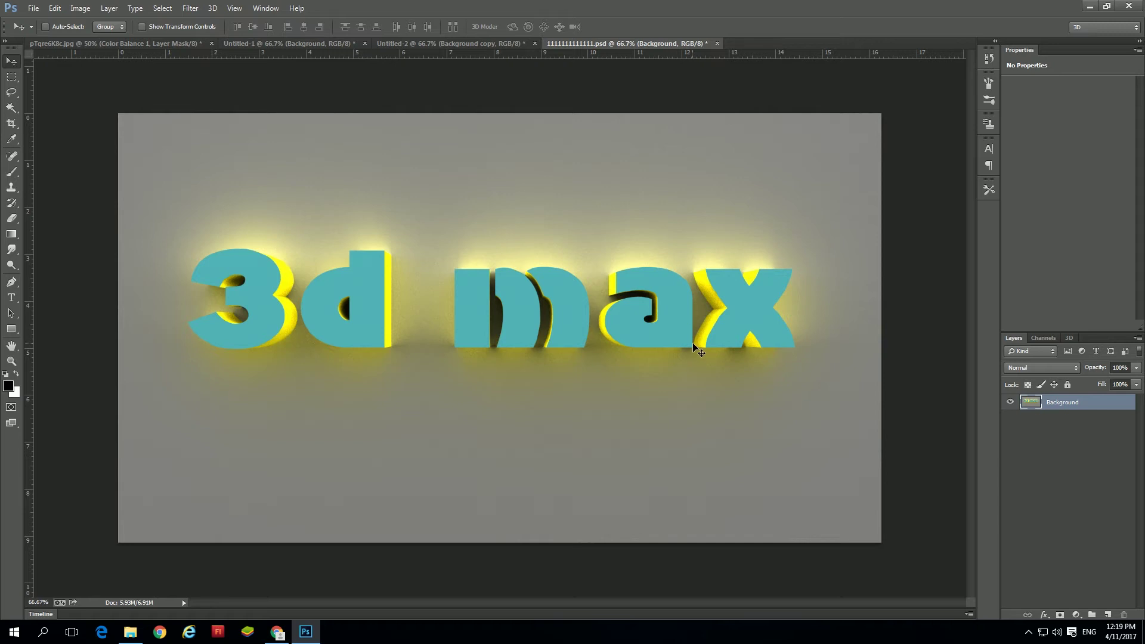
{"action": "left_click", "coordinate": [11, 107]}
{"action": "left_click", "coordinate": [58, 119]}
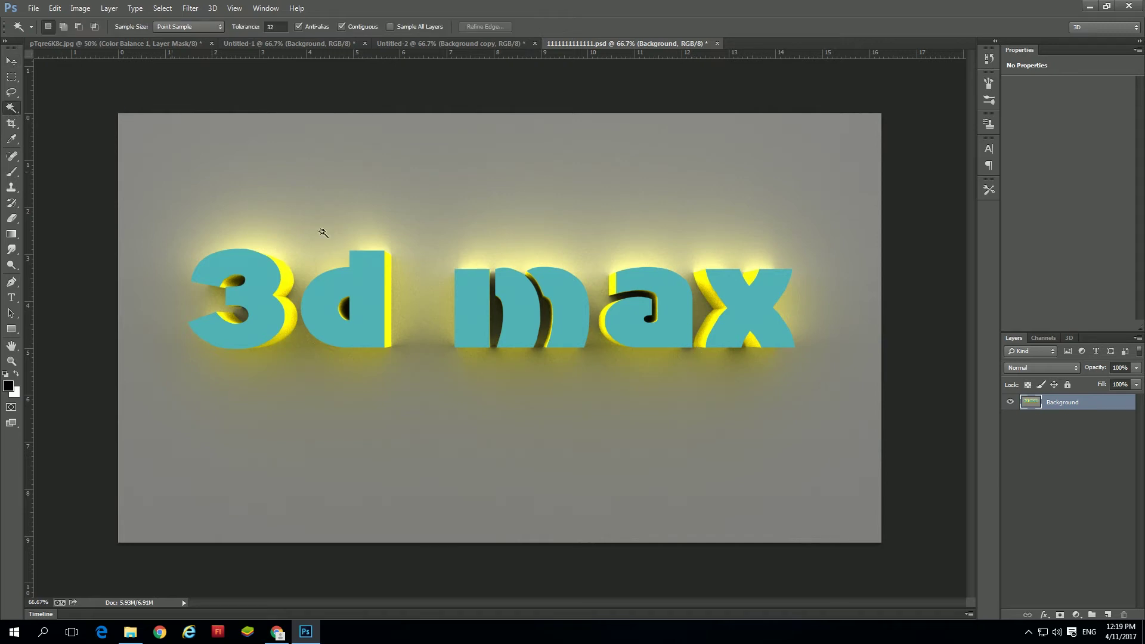
- Magic Wand-select the six letter faces and cut-paste them onto Layer 1
{"action": "left_click", "coordinate": [683, 332]}
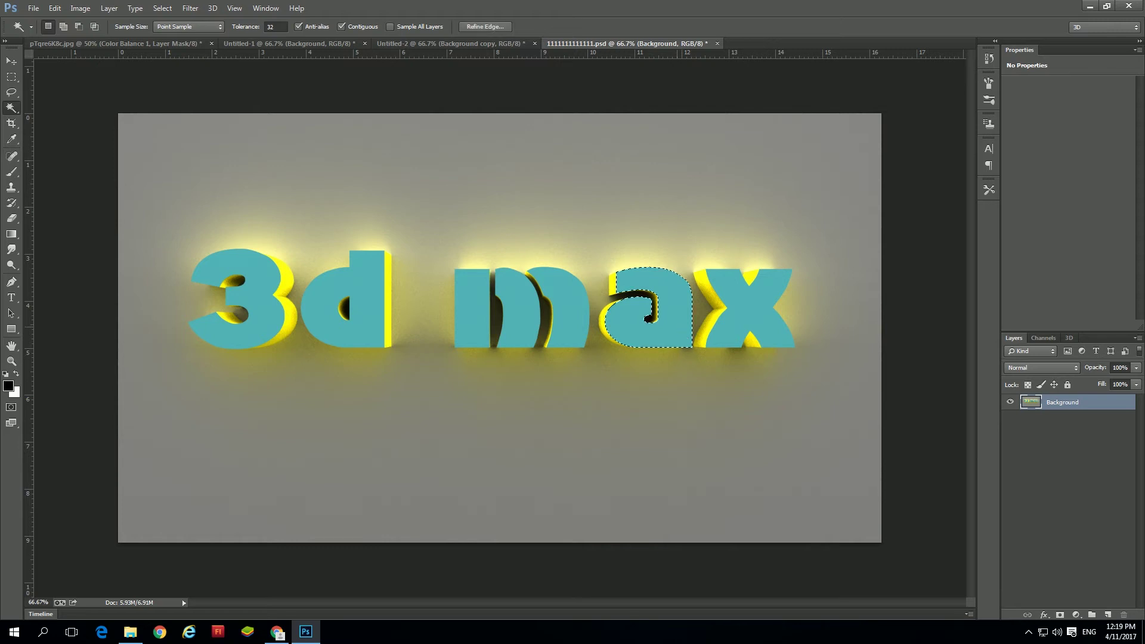
{"action": "left_click", "coordinate": [749, 319], "text": "shift"}
{"action": "left_click", "coordinate": [518, 322], "text": "shift"}
{"action": "left_click", "coordinate": [475, 309], "text": "shift"}
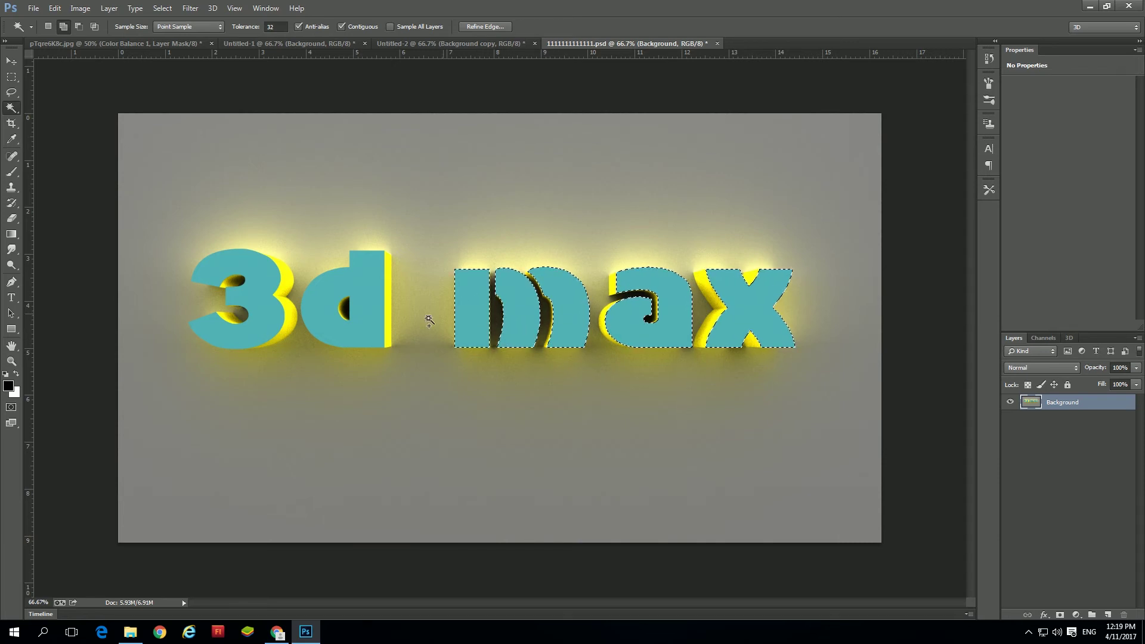
{"action": "left_click", "coordinate": [371, 305], "text": "shift"}
{"action": "left_click", "coordinate": [270, 301], "text": "shift"}
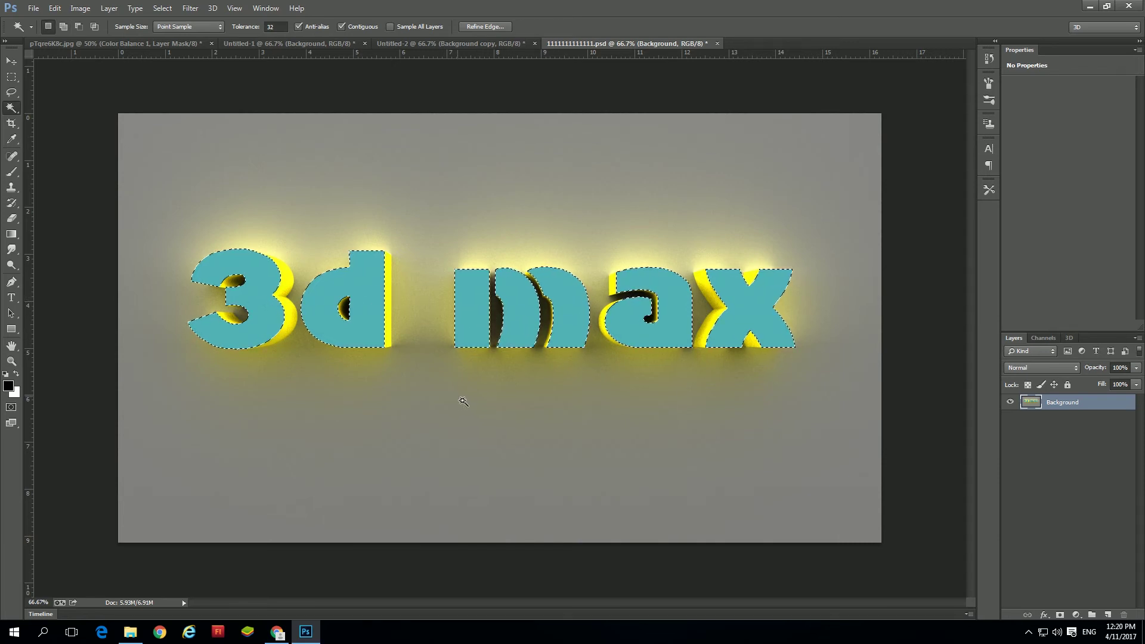
{"action": "key", "text": "ctrl+x"}
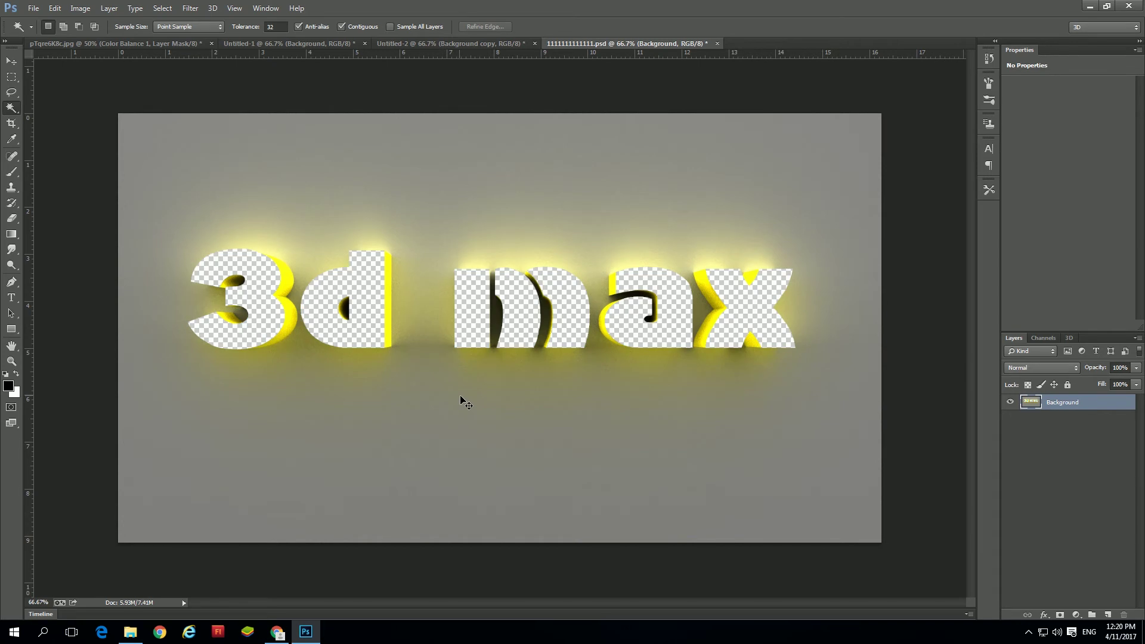
{"action": "key", "text": "ctrl+v"}
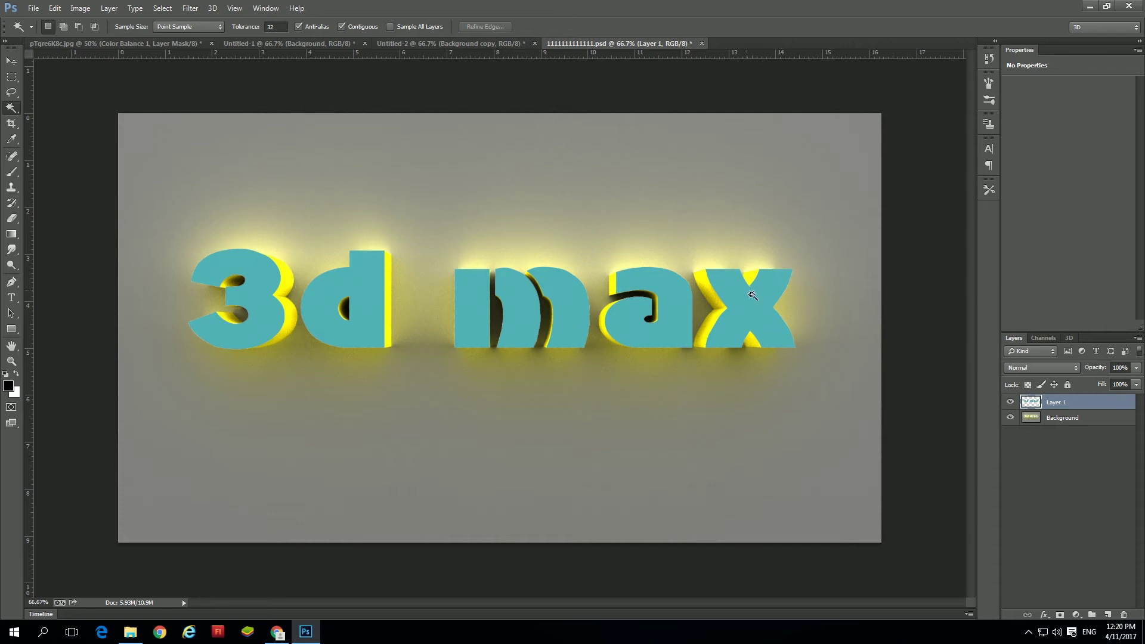
- Open Layer 1's layer style and enable Color Overlay
{"action": "key", "text": "v"}
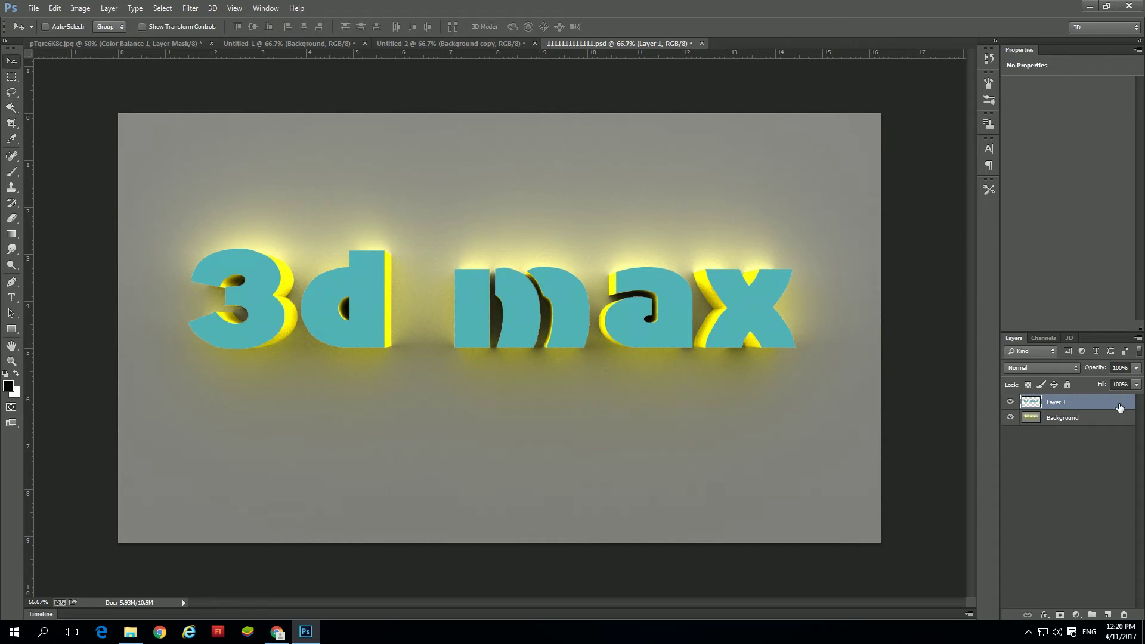
{"action": "double_click", "coordinate": [1118, 407]}
{"action": "left_click", "coordinate": [797, 544]}
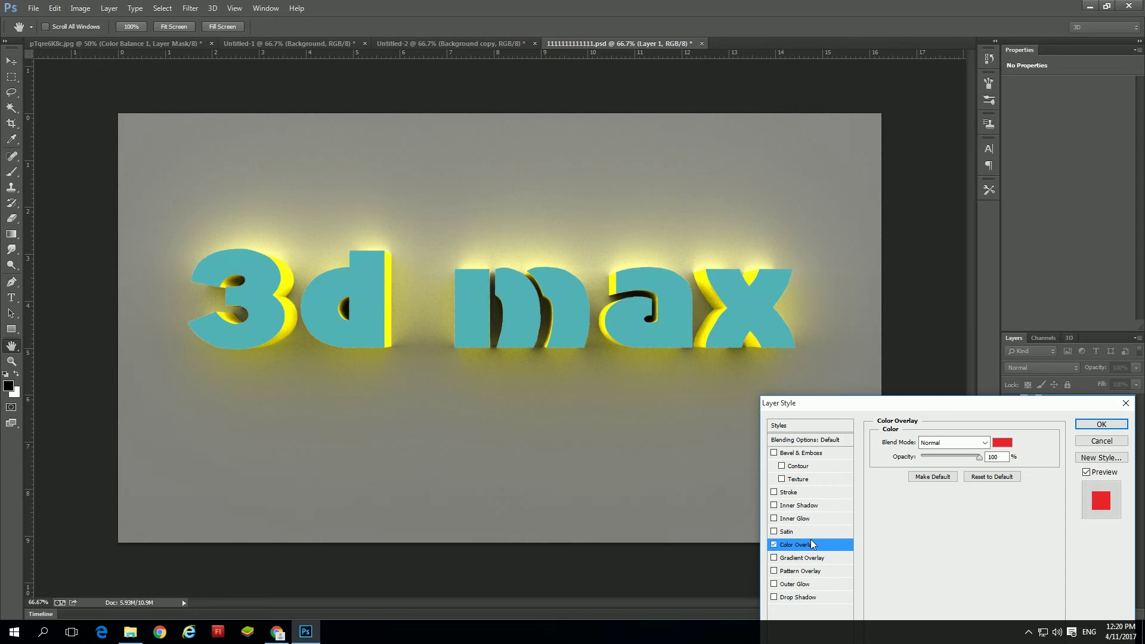
{"action": "left_click_drag", "start_coordinate": [937, 409], "coordinate": [936, 272]}
- Set the Color Overlay to teal-green 3dc19a and apply the style
{"action": "left_click", "coordinate": [1002, 306]}
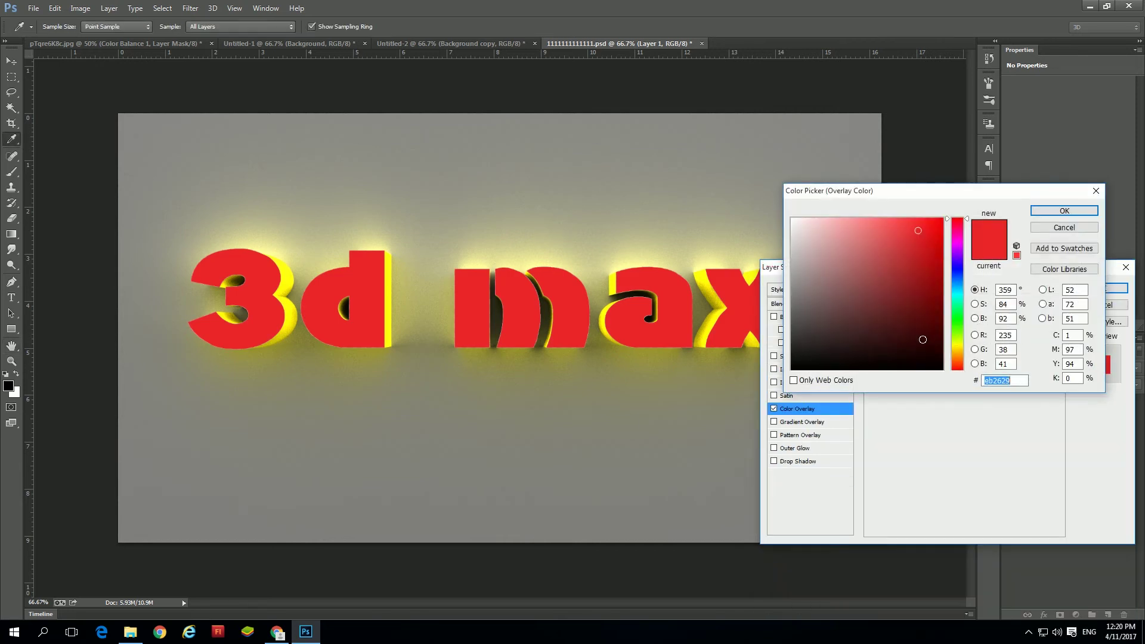
{"action": "left_click", "coordinate": [957, 275]}
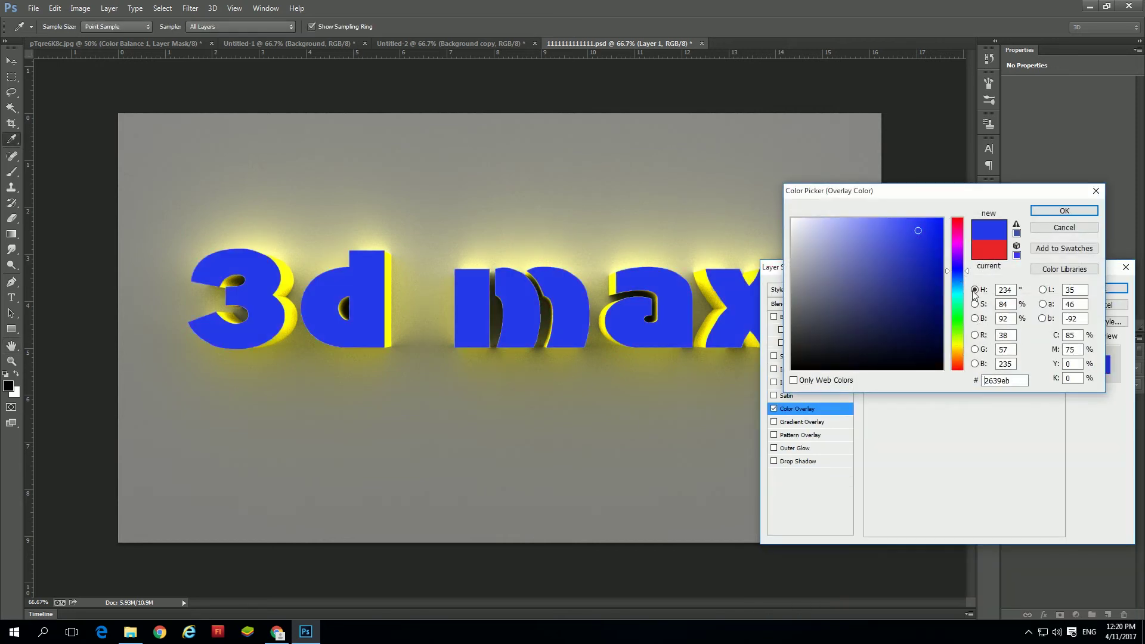
{"action": "double_click", "coordinate": [1072, 335]}
{"action": "type", "text": "100"}
{"action": "key", "text": "Tab"}
{"action": "type", "text": "80"}
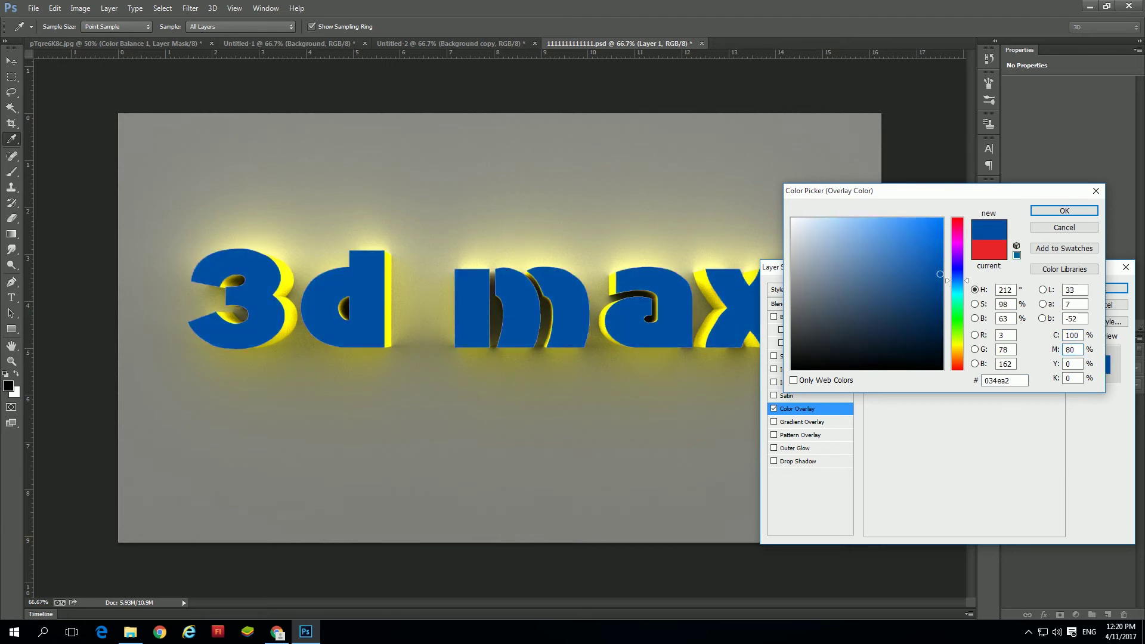
{"action": "mouse_move", "coordinate": [911, 271]}
{"action": "left_mouse_down"}
{"action": "mouse_move", "coordinate": [873, 234]}
{"action": "mouse_move", "coordinate": [876, 212]}
{"action": "mouse_move", "coordinate": [878, 226]}
{"action": "left_mouse_up"}
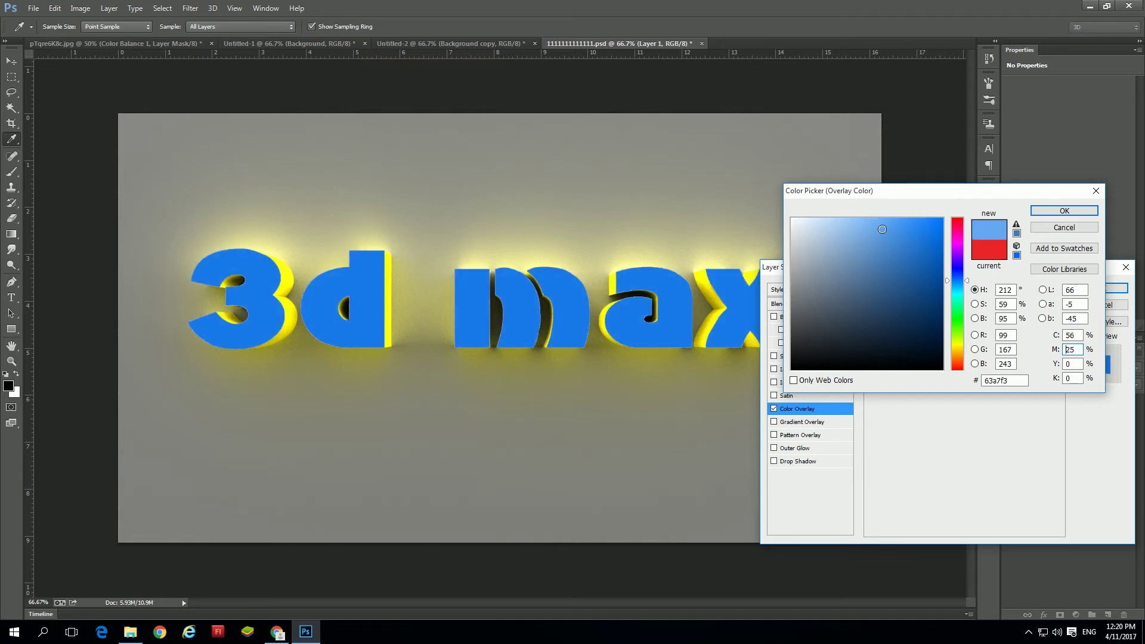
{"action": "mouse_move", "coordinate": [957, 280]}
{"action": "left_mouse_down"}
{"action": "mouse_move", "coordinate": [960, 324]}
{"action": "mouse_move", "coordinate": [960, 299]}
{"action": "mouse_move", "coordinate": [904, 255]}
{"action": "left_mouse_up"}
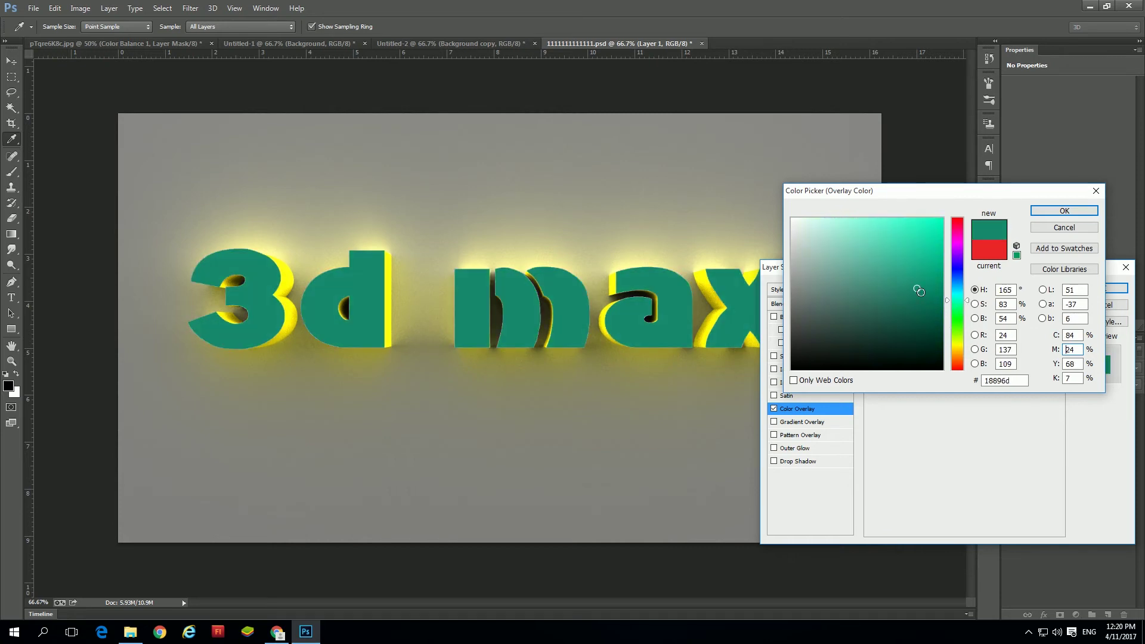
{"action": "left_click_drag", "start_coordinate": [968, 303], "coordinate": [958, 301]}
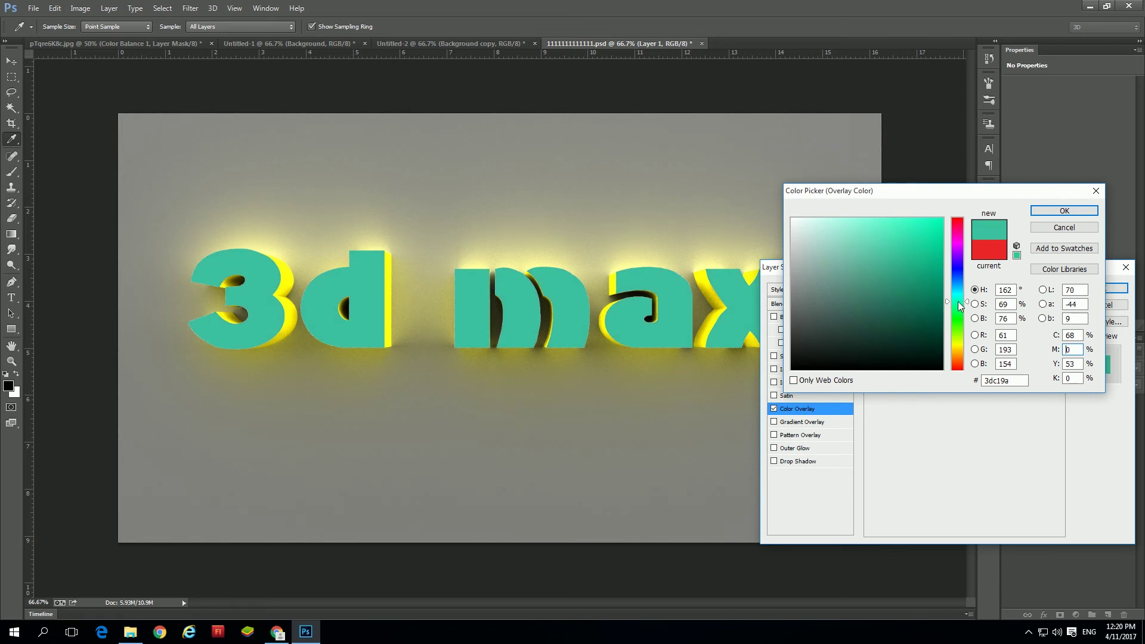
{"action": "left_click", "coordinate": [1064, 211]}
{"action": "left_click_drag", "start_coordinate": [1000, 268], "coordinate": [752, 142]}
{"action": "left_click", "coordinate": [847, 163]}
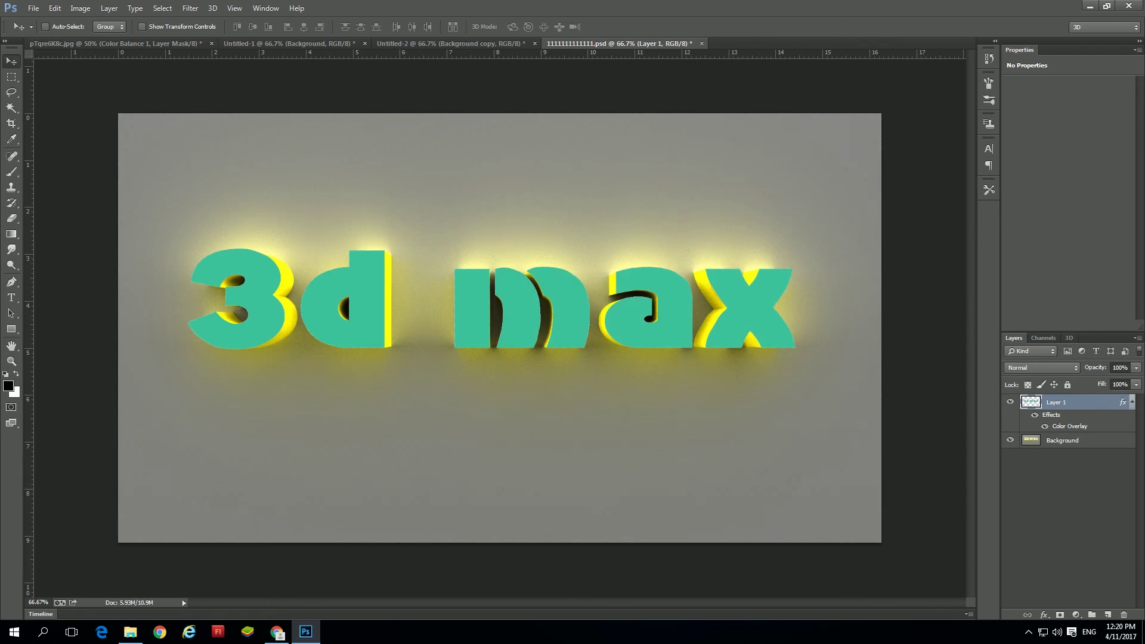
- Copy a bottom strip of the Background onto a new Layer 2
{"action": "left_click", "coordinate": [12, 76]}
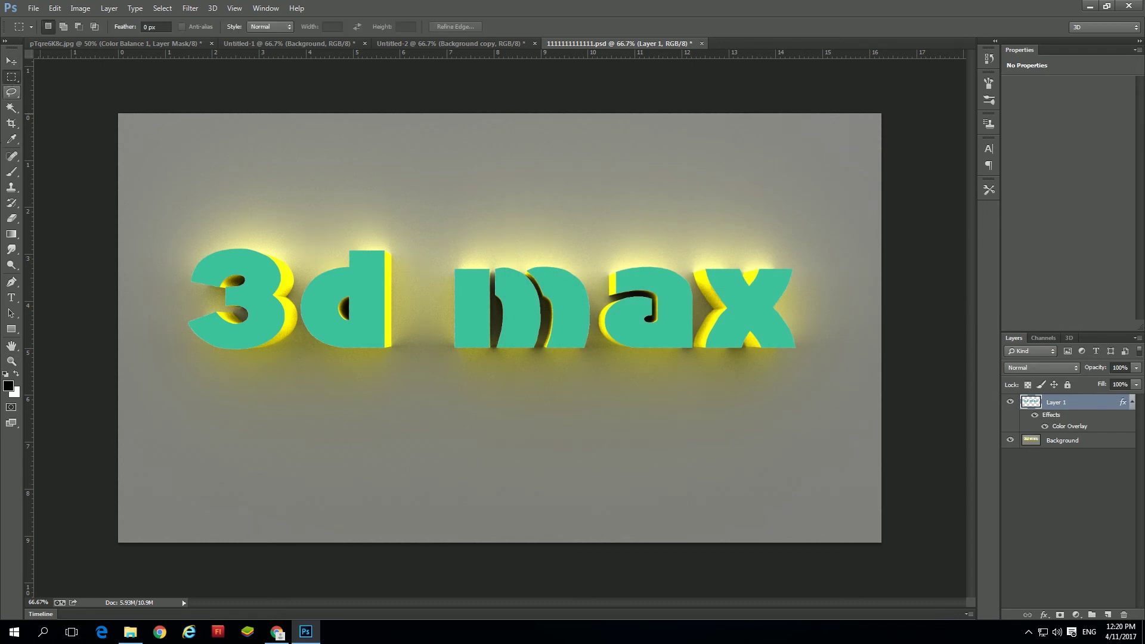
{"action": "left_click_drag", "start_coordinate": [128, 492], "coordinate": [882, 551]}
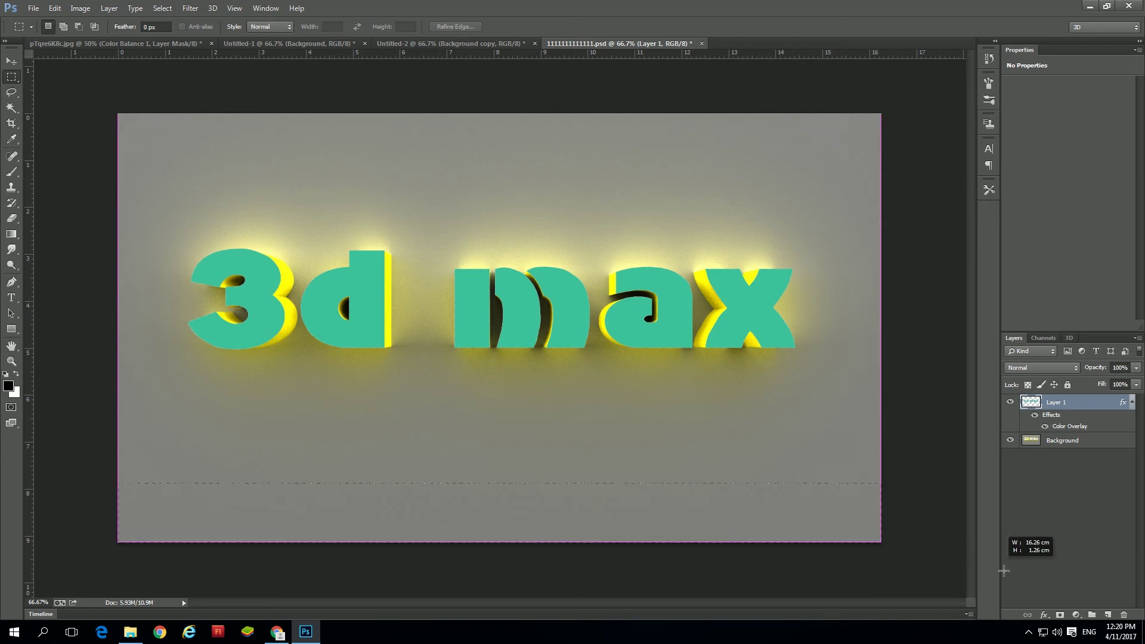
{"action": "left_click", "coordinate": [1066, 441]}
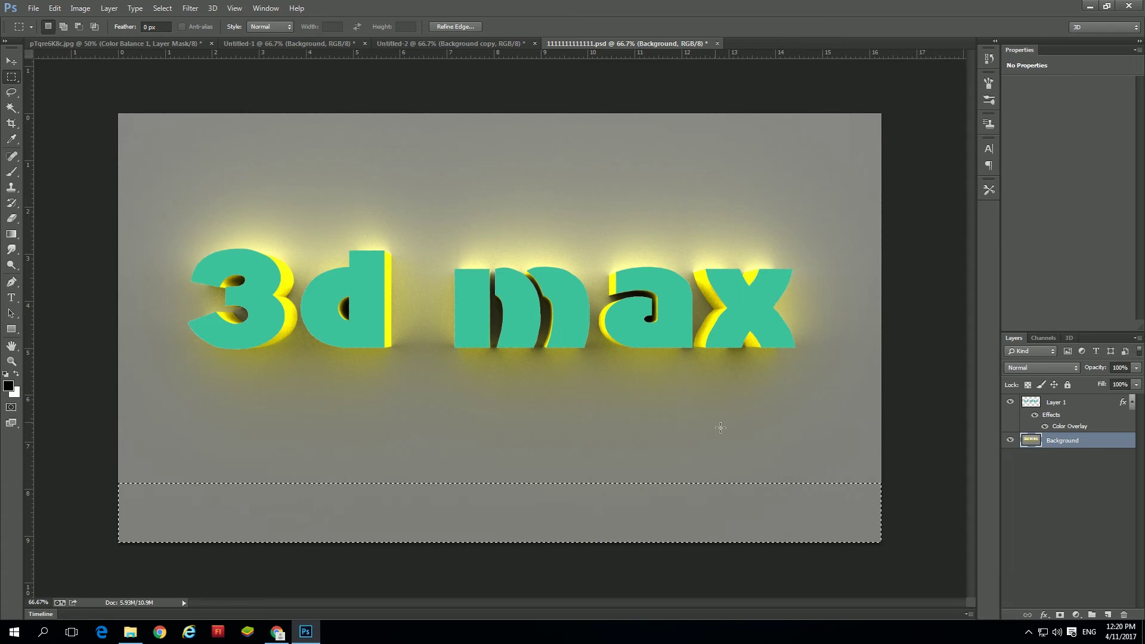
{"action": "key", "text": "ctrl+j"}
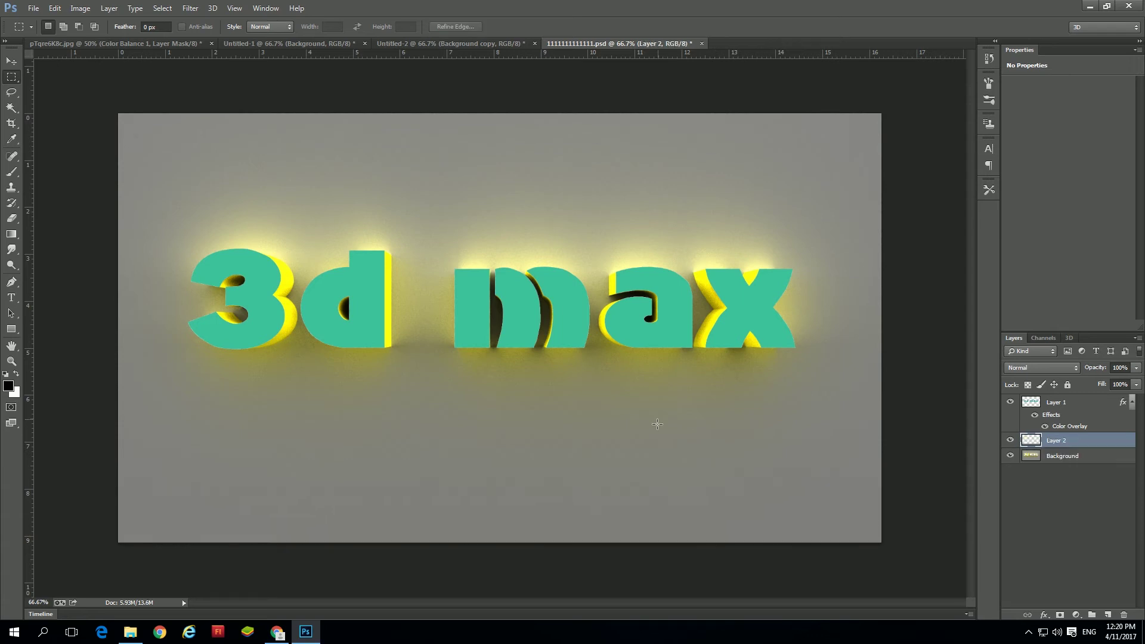
- Stretch the Layer 2 strip from the letters' base down to the canvas bottom
{"action": "key", "text": "ctrl+t"}
{"action": "left_click_drag", "start_coordinate": [567, 514], "coordinate": [569, 377]}
{"action": "left_click_drag", "start_coordinate": [502, 402], "coordinate": [503, 547]}
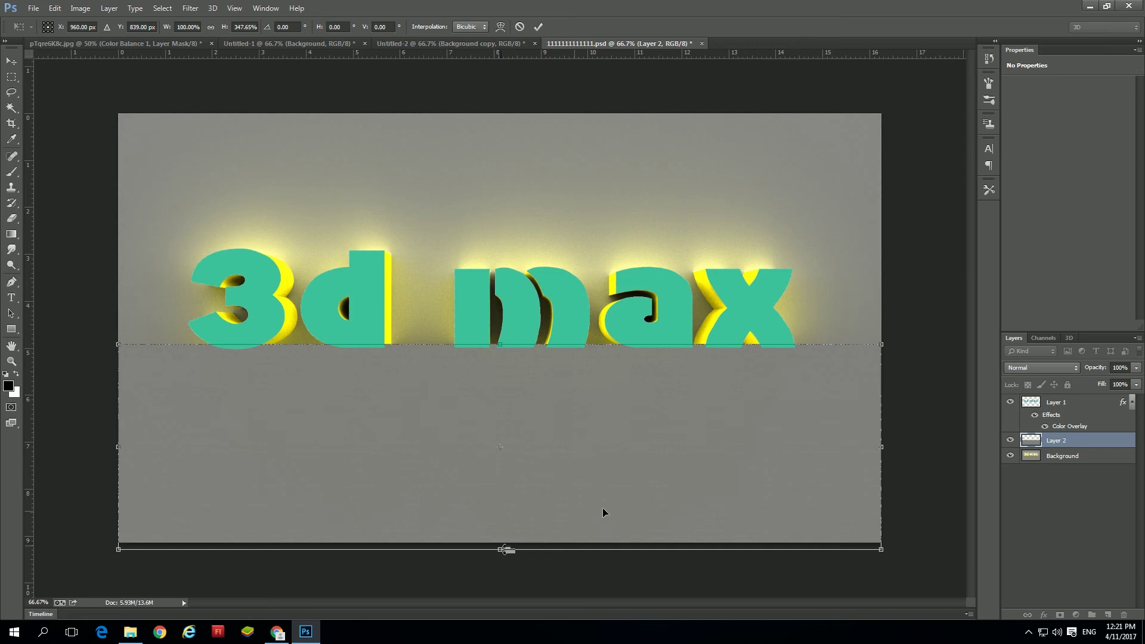
{"action": "key", "text": "Return"}
{"action": "left_click", "coordinate": [1042, 367]}
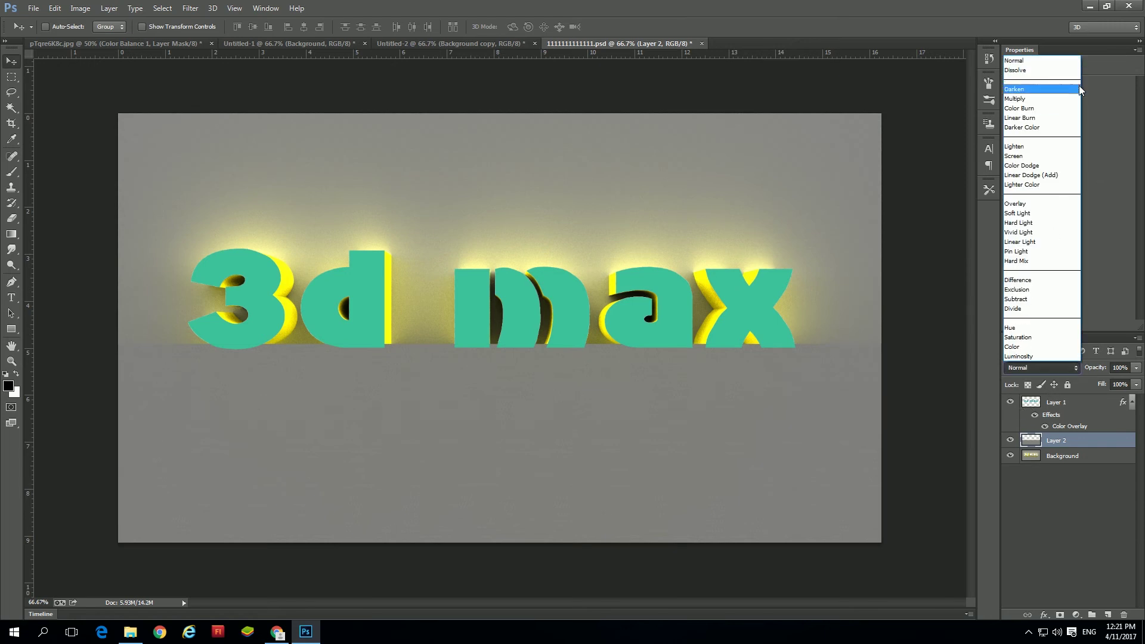
- Set Layer 2 to Multiply at 48% opacity and nudge its top edge slightly
{"action": "left_click", "coordinate": [1040, 91]}
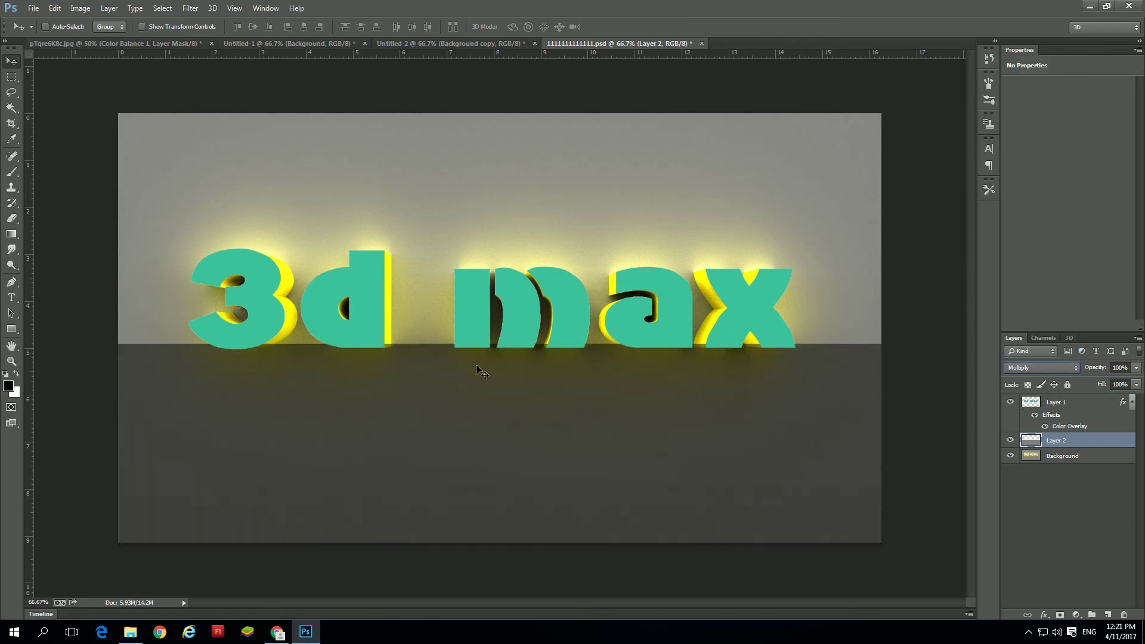
{"action": "left_click", "coordinate": [1137, 368]}
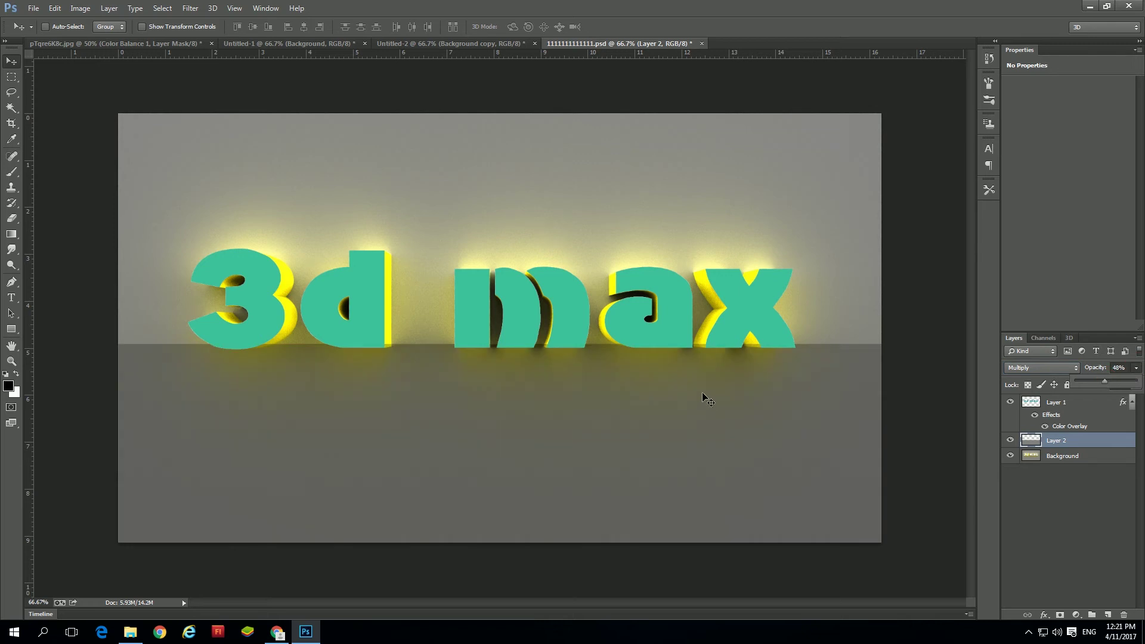
{"action": "key", "text": "ctrl+t"}
{"action": "left_click_drag", "start_coordinate": [506, 351], "coordinate": [510, 346]}
{"action": "key", "text": "Return"}
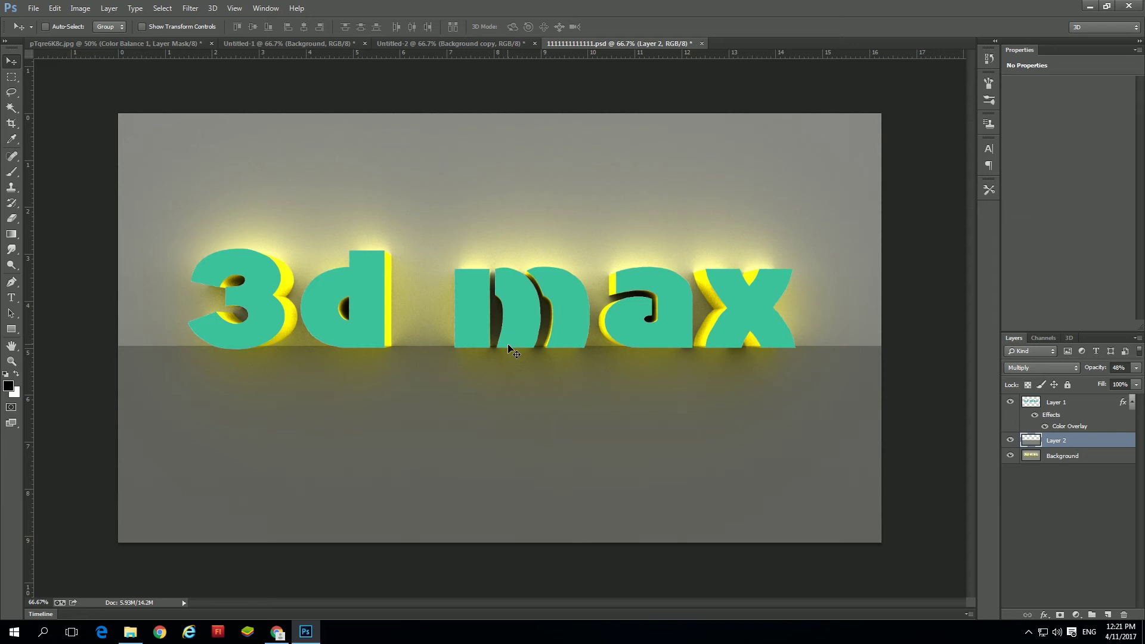
{"action": "left_click", "coordinate": [12, 219]}
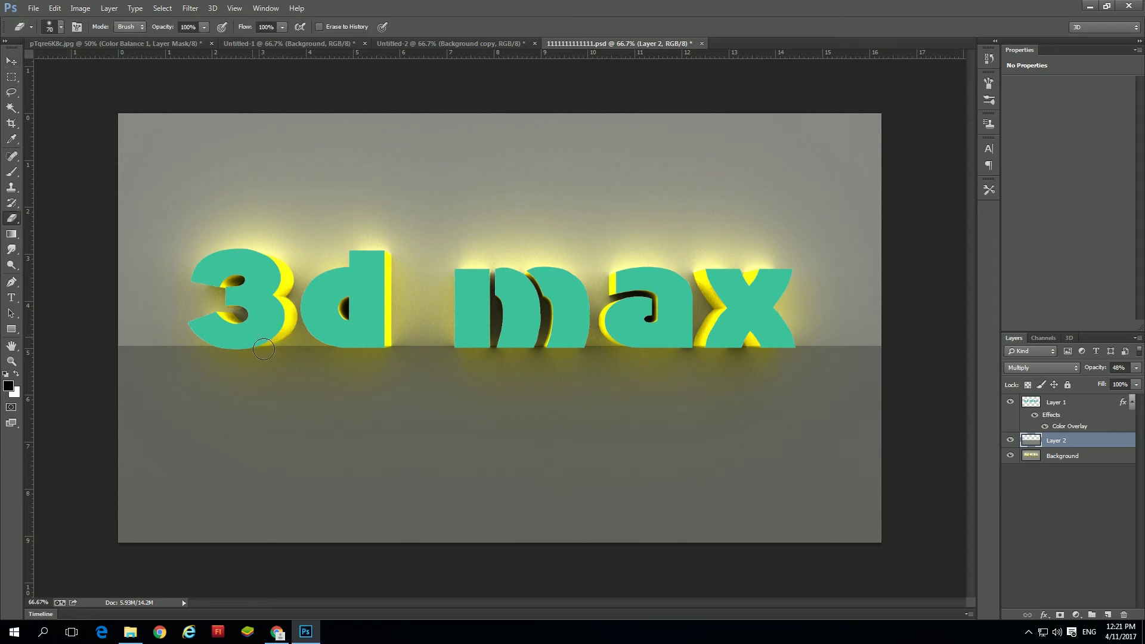
- Zoom in to 200% and erase the stray dark shadow at the x's base on Layer 2
{"action": "key", "text": "ctrl+plus"}
{"action": "key", "text": "ctrl+plus"}
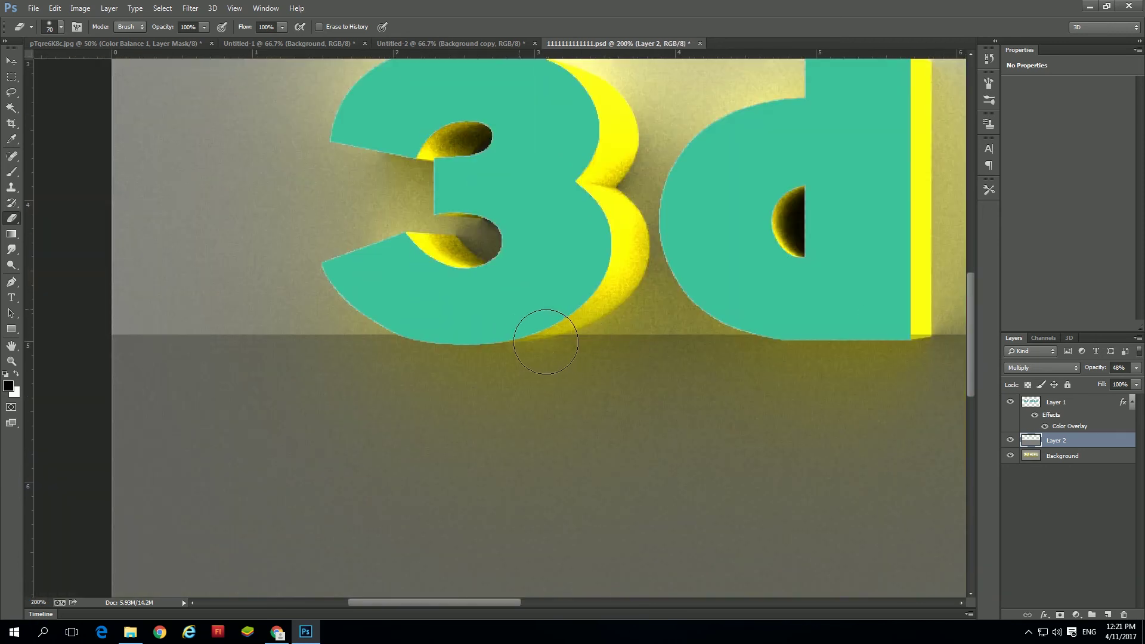
{"action": "scroll", "coordinate": [743, 325], "scroll_direction": "right", "scroll_amount": 5}
{"action": "left_click_drag", "start_coordinate": [742, 325], "coordinate": [235, 330]}
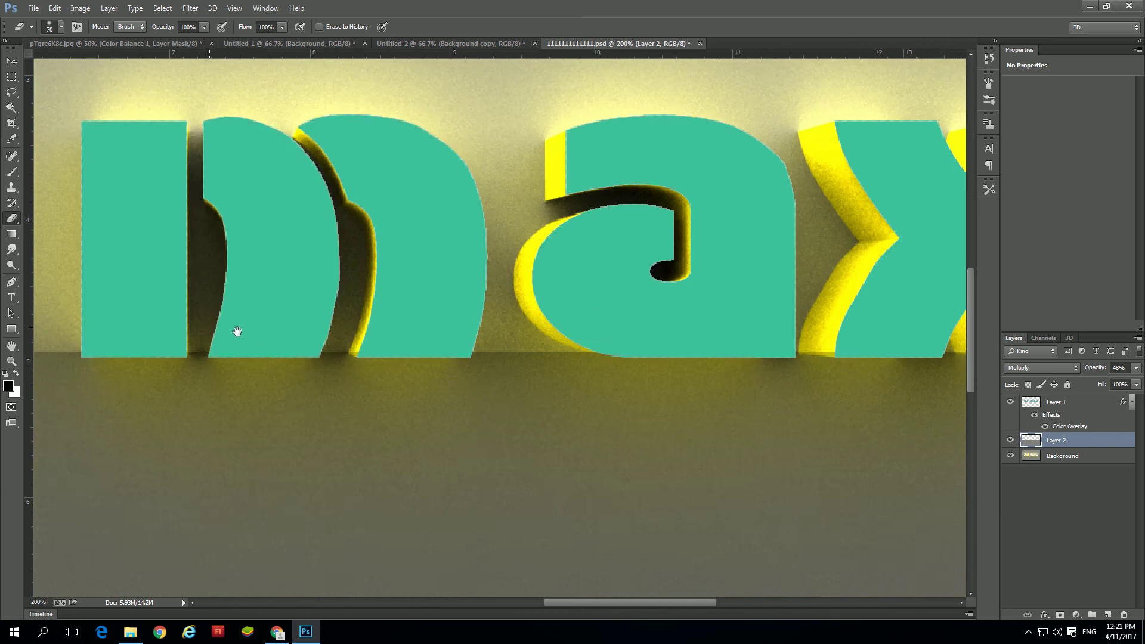
{"action": "left_click_drag", "start_coordinate": [608, 316], "coordinate": [328, 316]}
{"action": "key", "text": "bracketleft"}
{"action": "key", "text": "bracketleft"}
{"action": "key", "text": "bracketleft"}
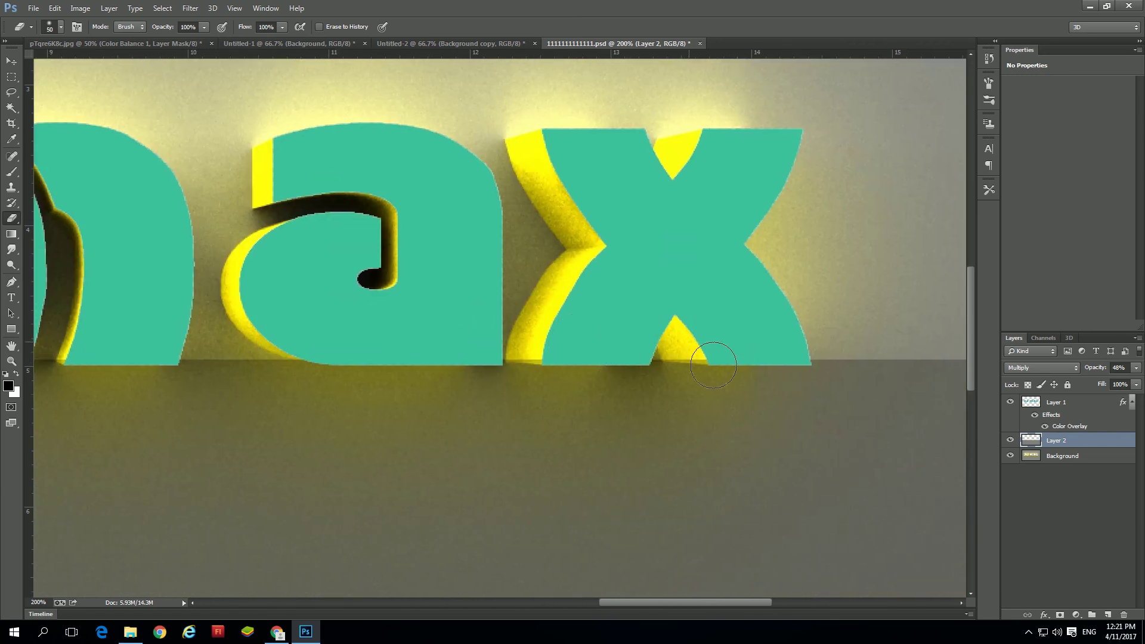
{"action": "left_click_drag", "start_coordinate": [664, 363], "coordinate": [537, 364]}
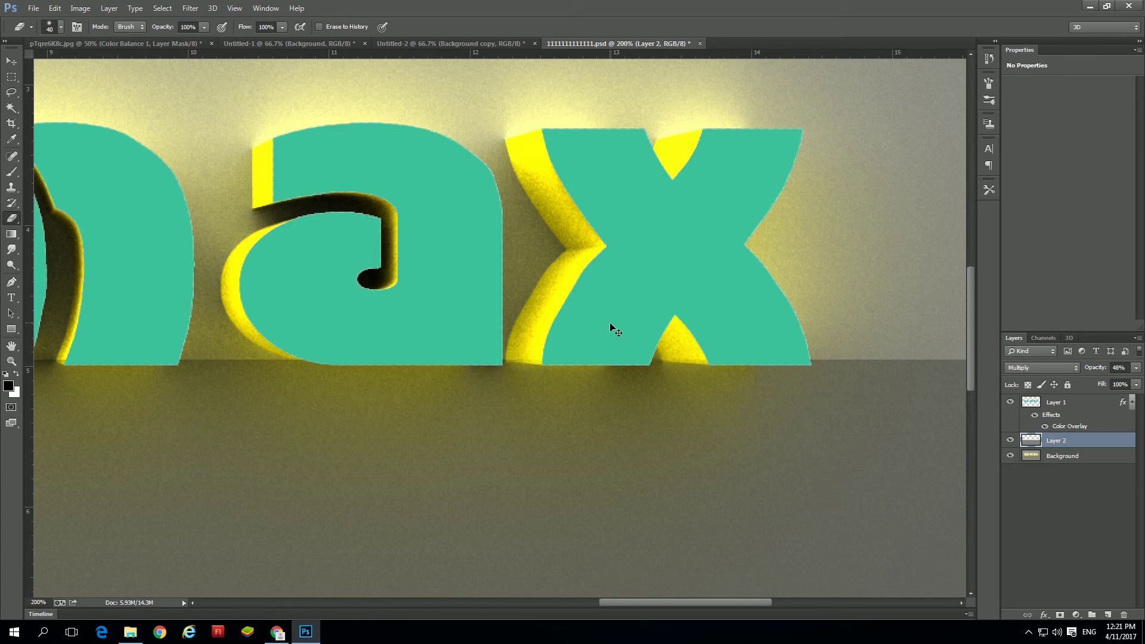
{"action": "scroll", "coordinate": [613, 327], "scroll_direction": "down", "scroll_amount": 4}
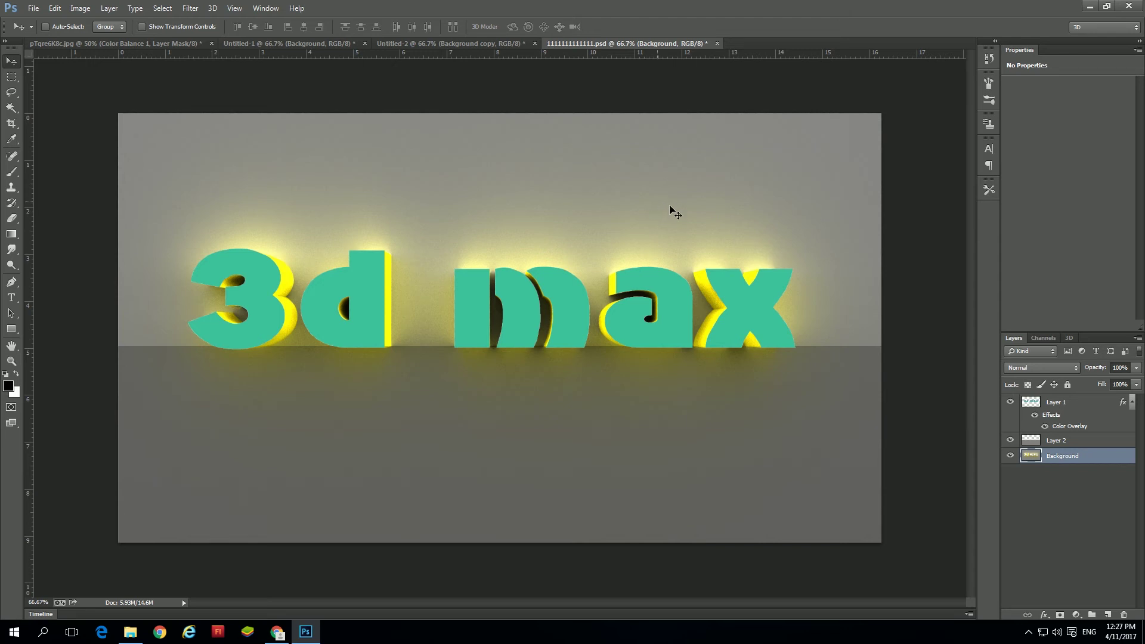
{"action": "left_click", "coordinate": [1077, 615]}
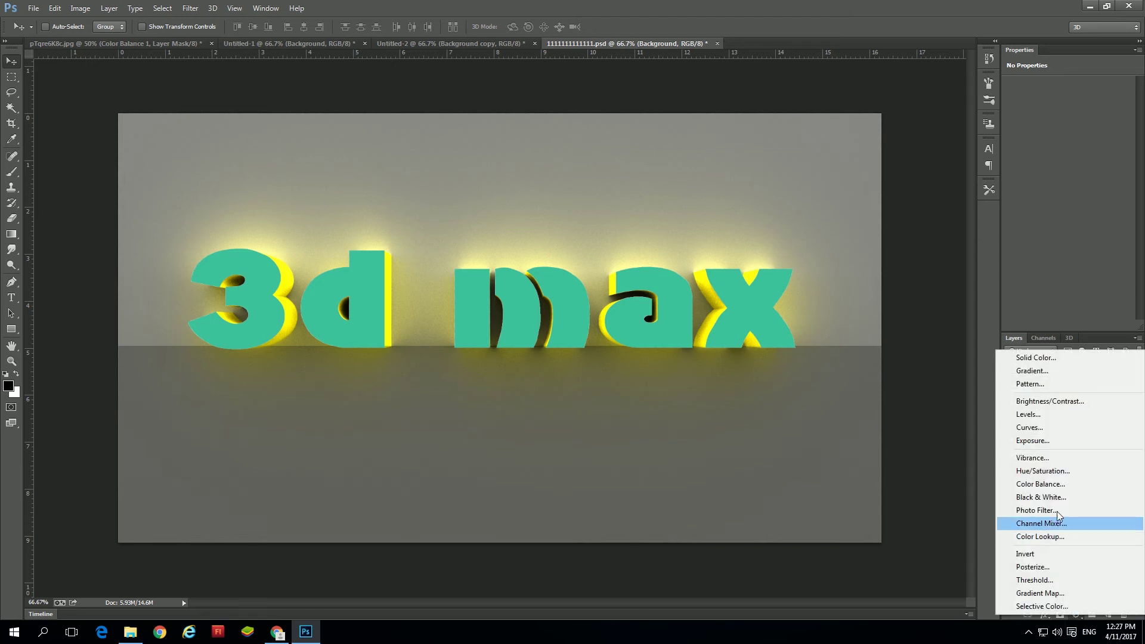
- Add a Color Balance layer with midtones Red +60 and Yellow −58, then delete the old Layer 2
{"action": "left_click", "coordinate": [1069, 483]}
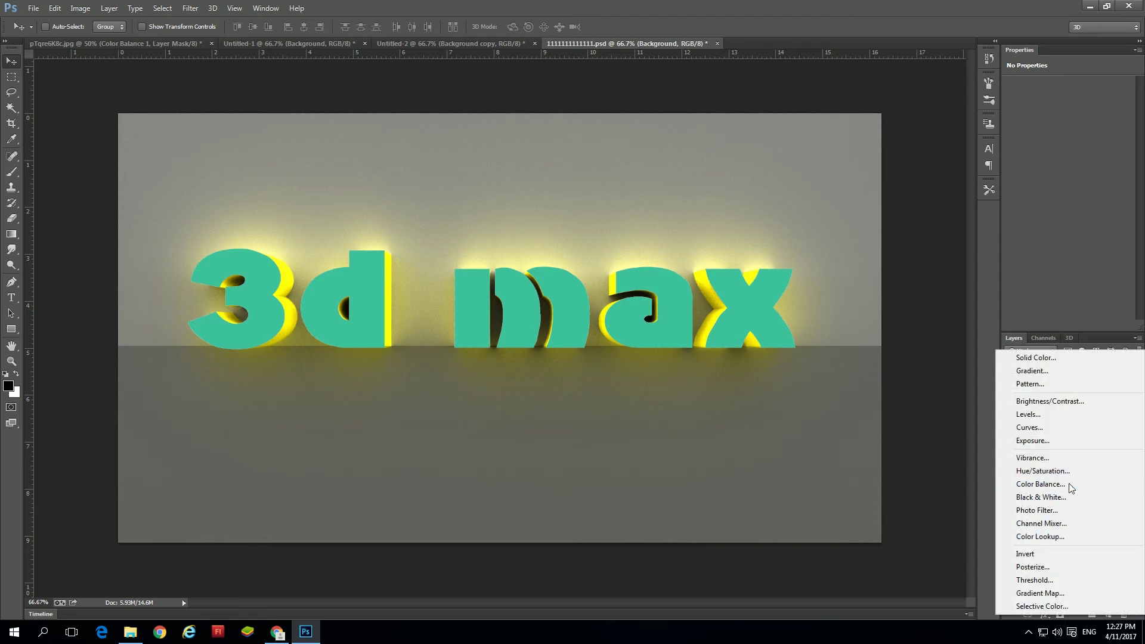
{"action": "left_click_drag", "start_coordinate": [1053, 114], "coordinate": [1063, 113]}
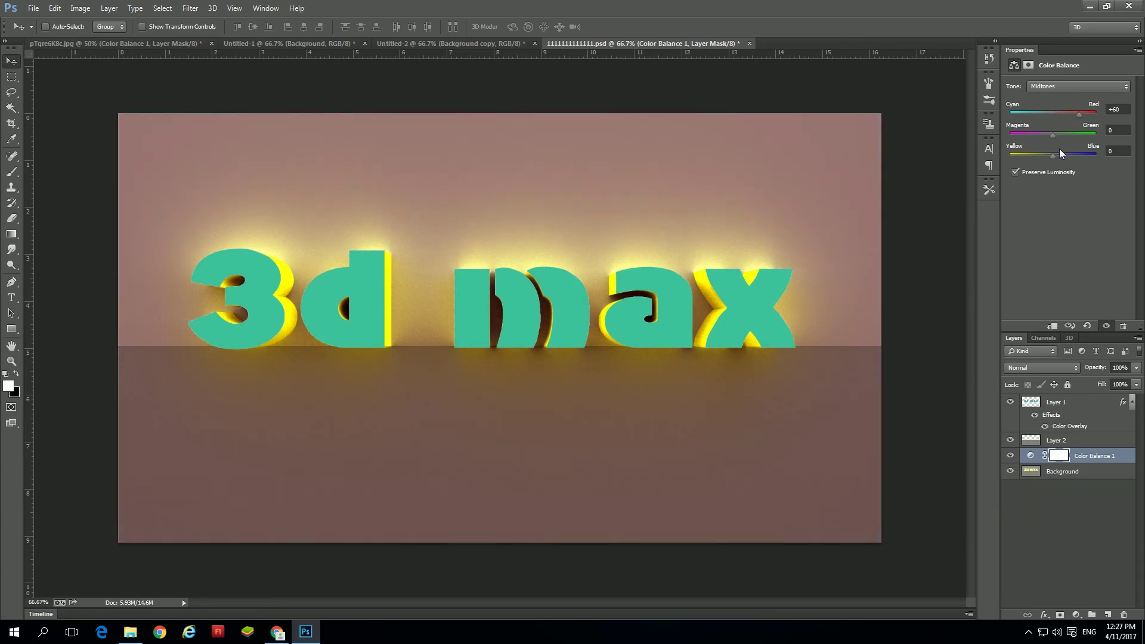
{"action": "left_click_drag", "start_coordinate": [1039, 157], "coordinate": [1030, 157]}
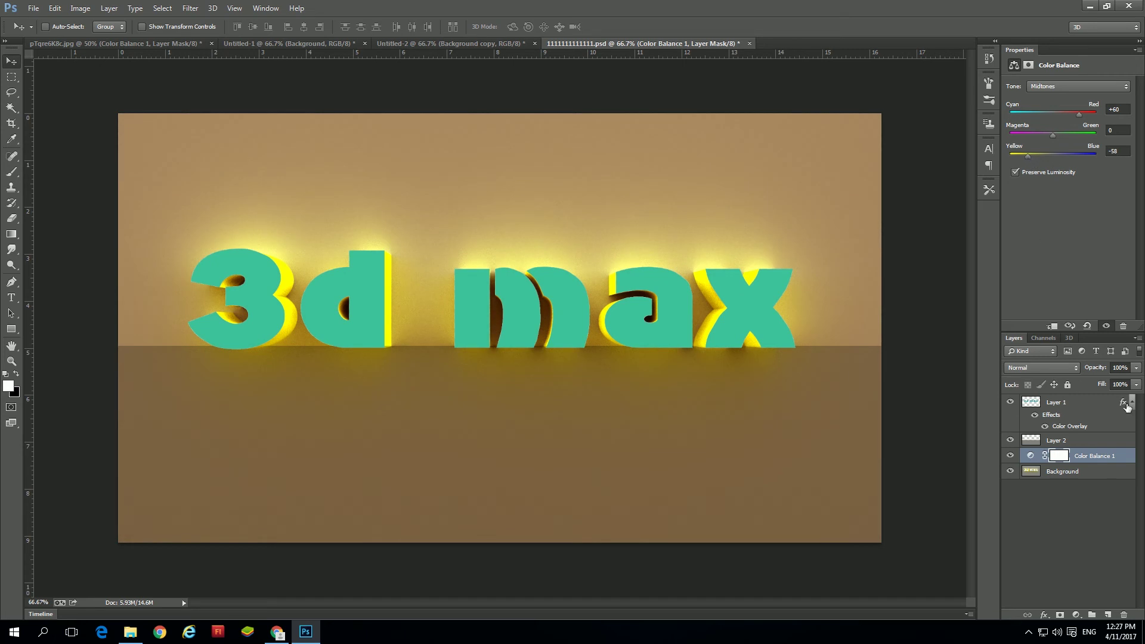
{"action": "left_click", "coordinate": [1110, 445]}
{"action": "key", "text": "Delete"}
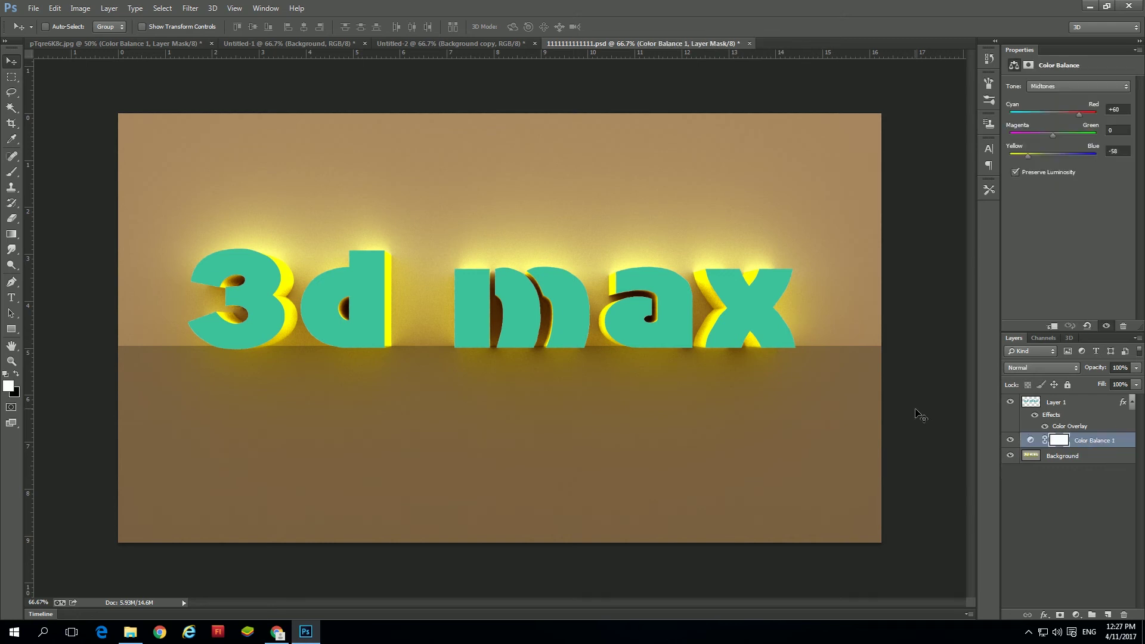
- Copy the Background's bottom strip to a new Layer 2 and stretch it up to the letters' base
{"action": "left_click", "coordinate": [1095, 458]}
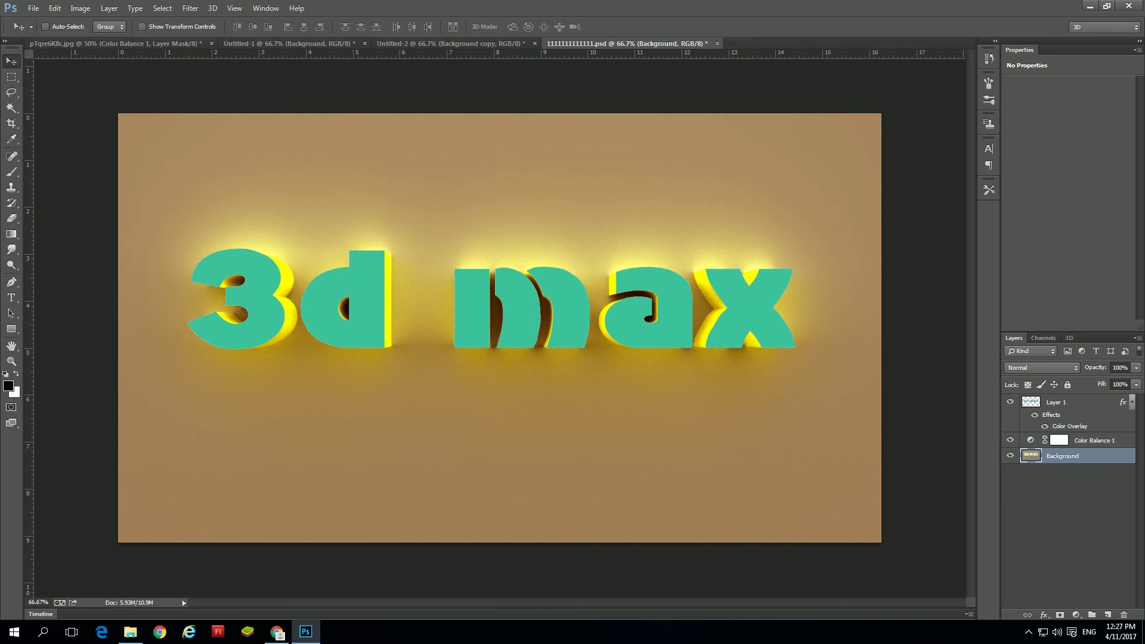
{"action": "left_click", "coordinate": [12, 76]}
{"action": "left_click_drag", "start_coordinate": [94, 446], "coordinate": [920, 561]}
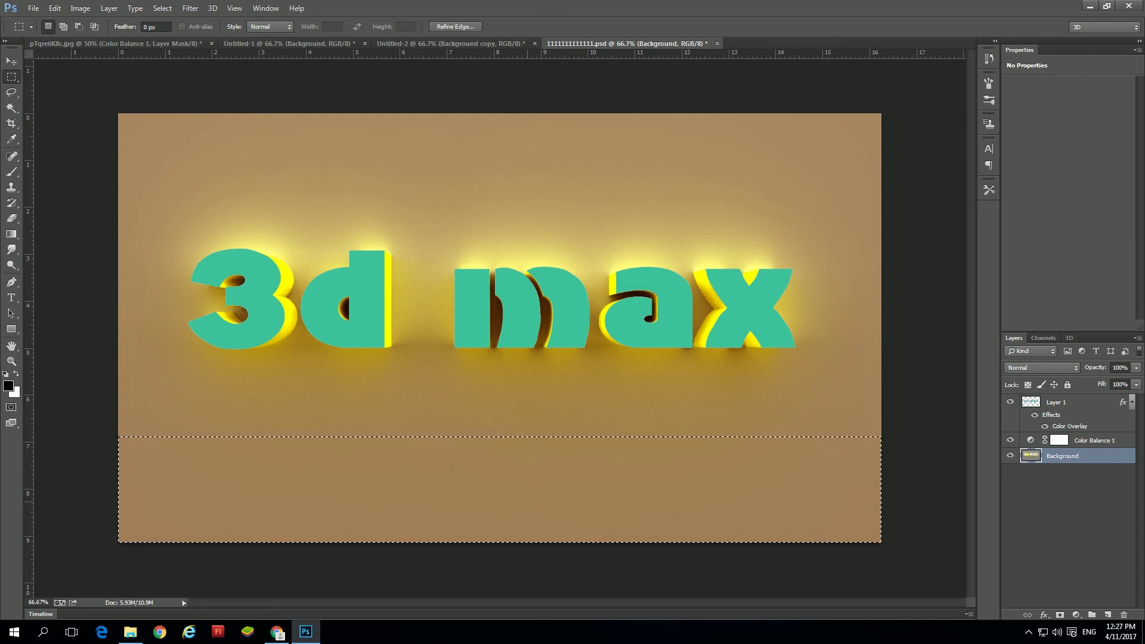
{"action": "key", "text": "ctrl+j"}
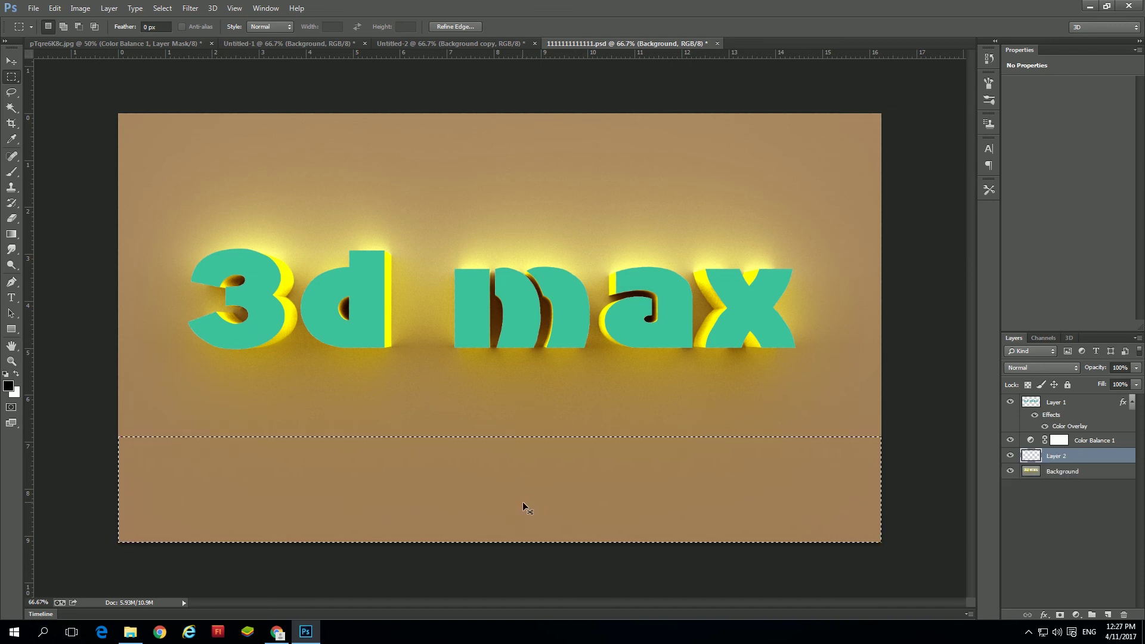
{"action": "key", "text": "v"}
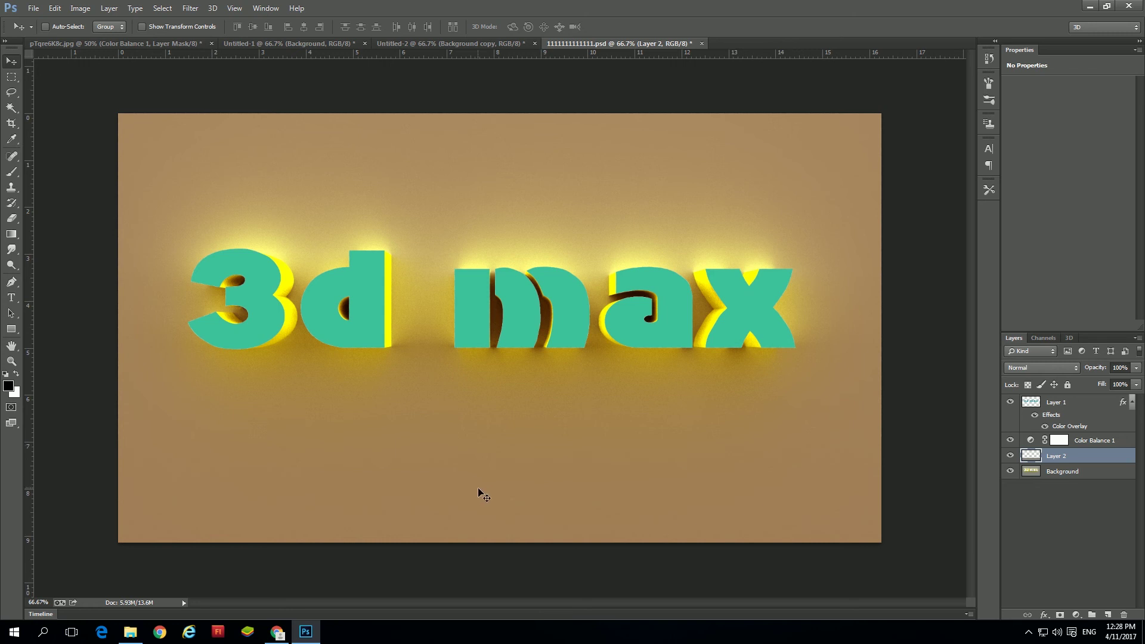
{"action": "key", "text": "ctrl+t"}
{"action": "left_click_drag", "start_coordinate": [503, 430], "coordinate": [513, 346]}
{"action": "key", "text": "Return"}
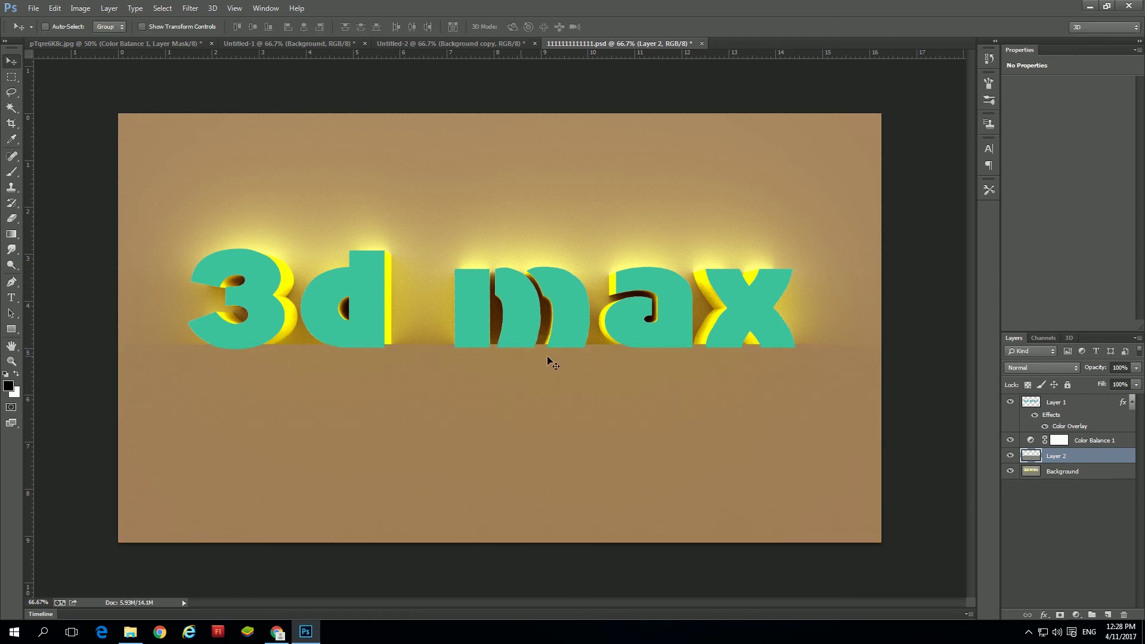
- Give Layer 2 the Multiply blend mode with 36% opacity
{"action": "left_click", "coordinate": [1046, 367]}
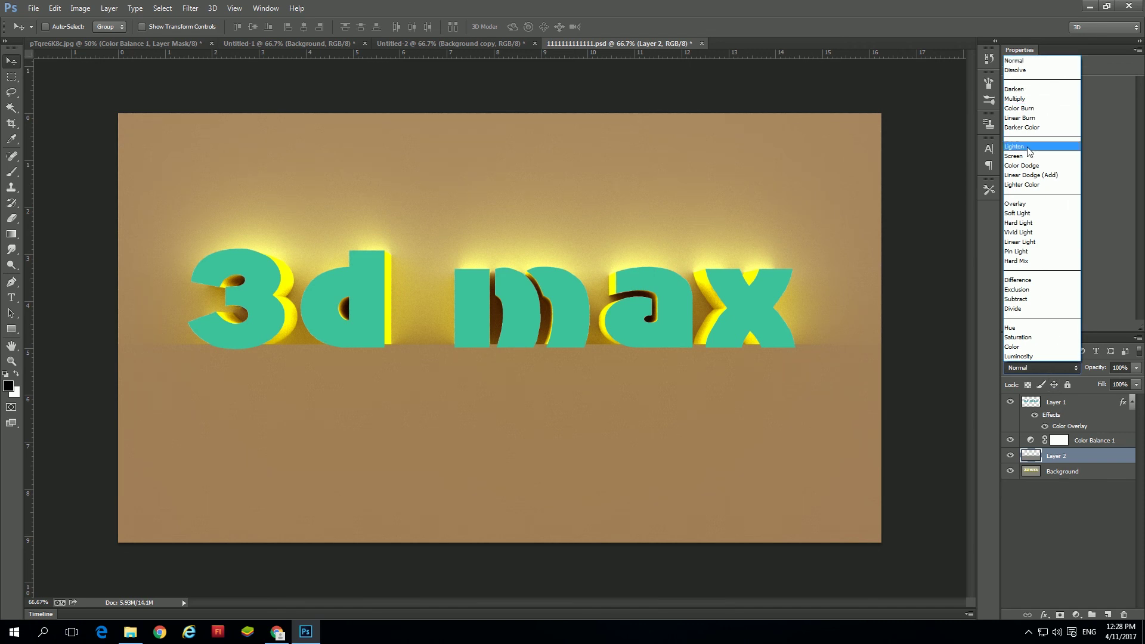
{"action": "left_click", "coordinate": [1014, 99]}
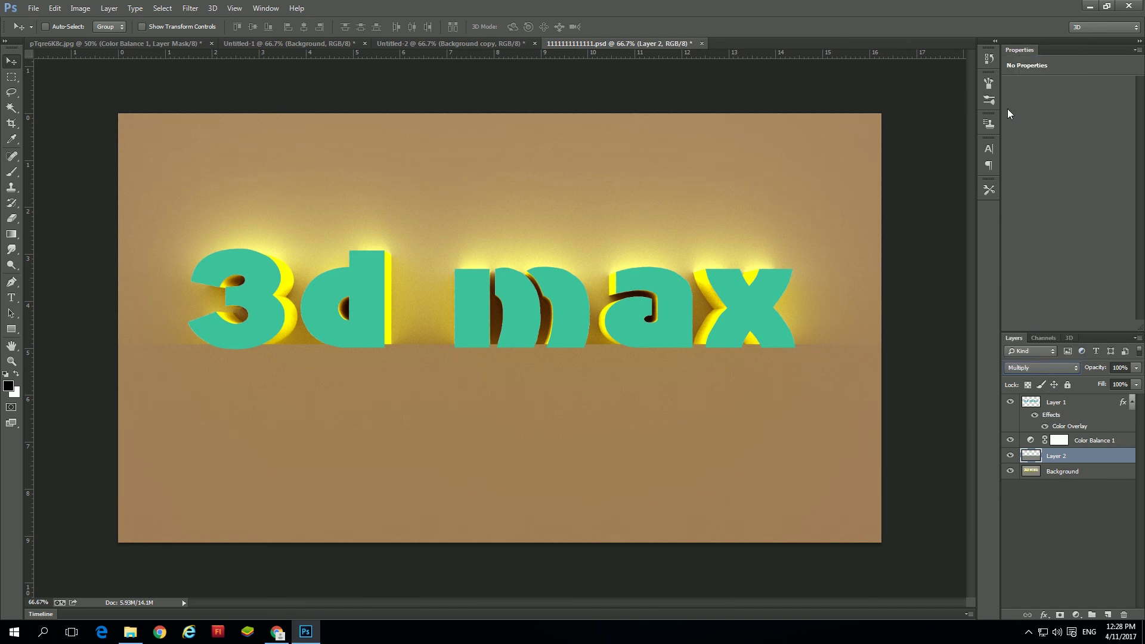
{"action": "left_click", "coordinate": [1134, 369]}
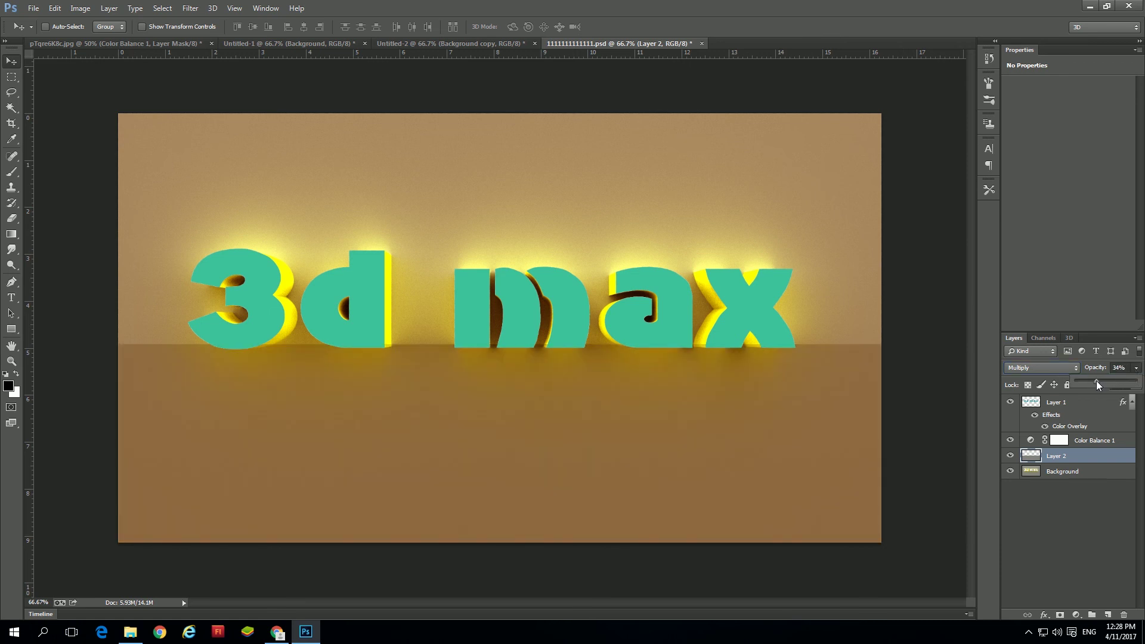
{"action": "left_click", "coordinate": [1081, 458]}
- Zoom in with a smaller eraser and erase the floor band at the bases of the 3, m and a
{"action": "key", "text": "e"}
{"action": "scroll", "coordinate": [187, 343], "scroll_direction": "up", "scroll_amount": 5, "text": "alt"}
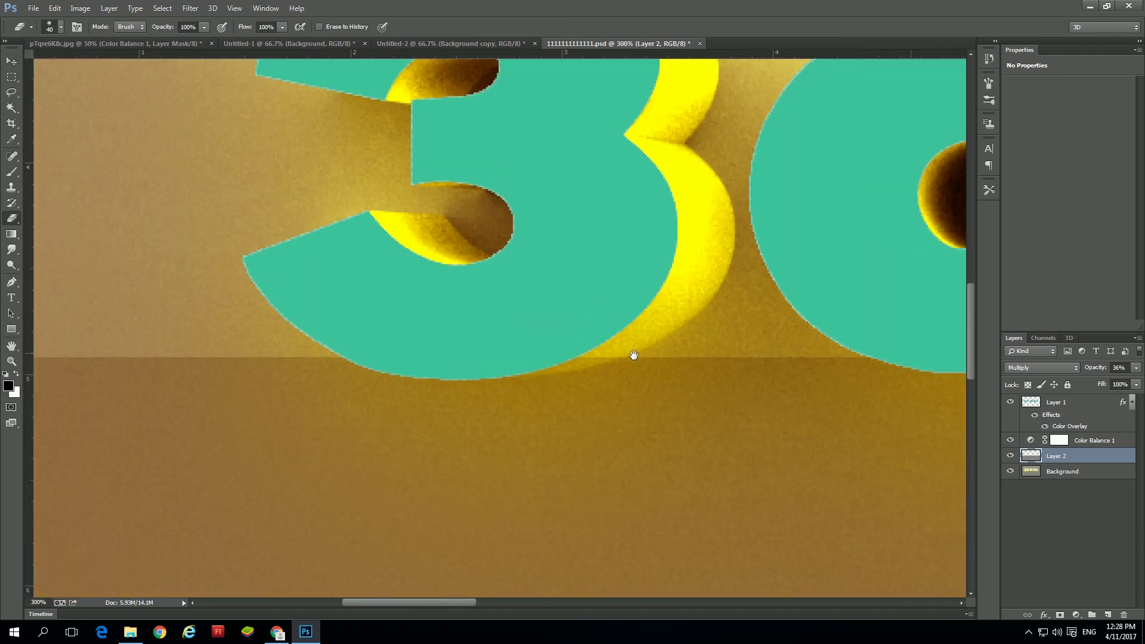
{"action": "key", "text": "bracketleft"}
{"action": "scroll", "coordinate": [519, 325], "scroll_direction": "up", "scroll_amount": 1, "text": "alt"}
{"action": "scroll", "coordinate": [550, 363], "scroll_direction": "up", "scroll_amount": 1, "text": "alt"}
{"action": "key", "text": "bracketleft"}
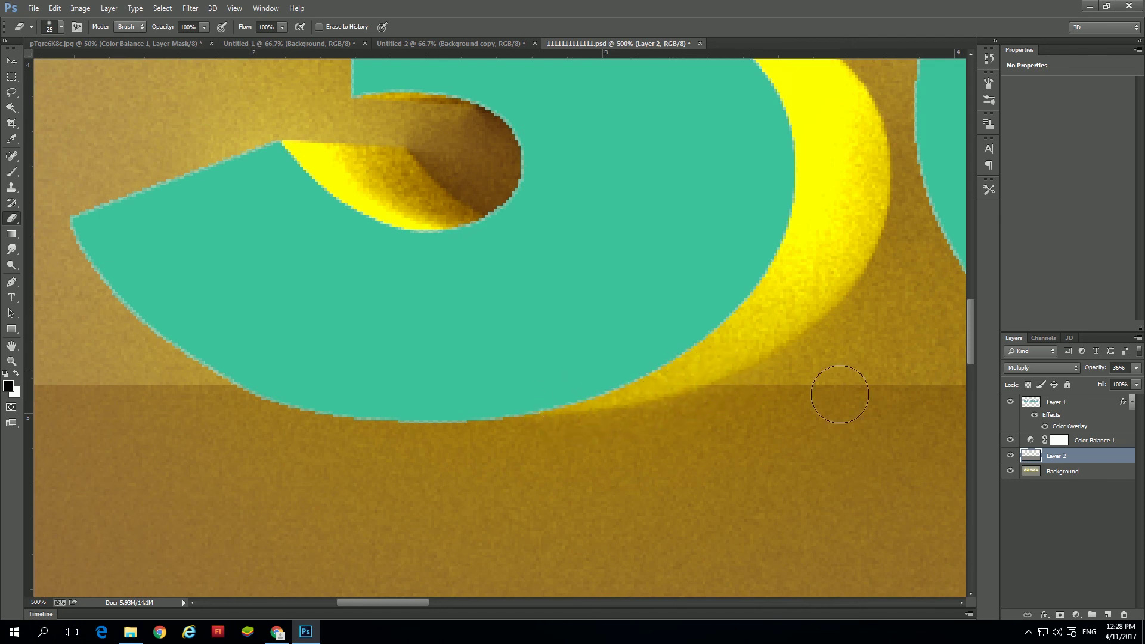
{"action": "scroll", "coordinate": [597, 382], "scroll_direction": "right", "scroll_amount": 5}
{"action": "scroll", "coordinate": [322, 382], "scroll_direction": "right", "scroll_amount": 3}
{"action": "scroll", "coordinate": [394, 387], "scroll_direction": "right", "scroll_amount": 5}
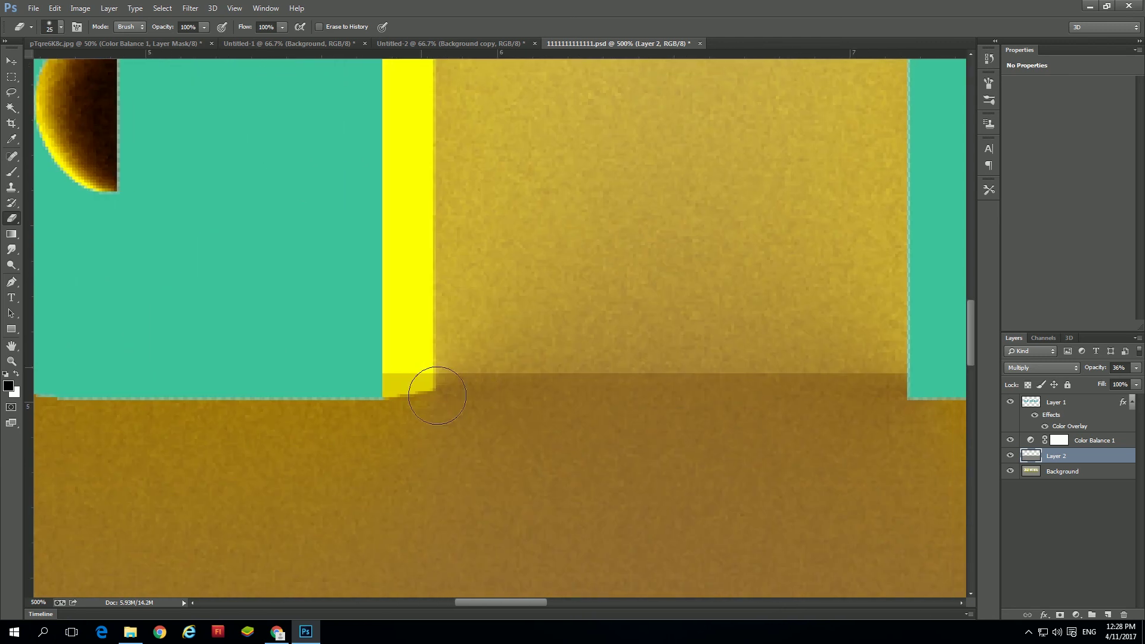
{"action": "left_click_drag", "start_coordinate": [505, 363], "coordinate": [119, 362]}
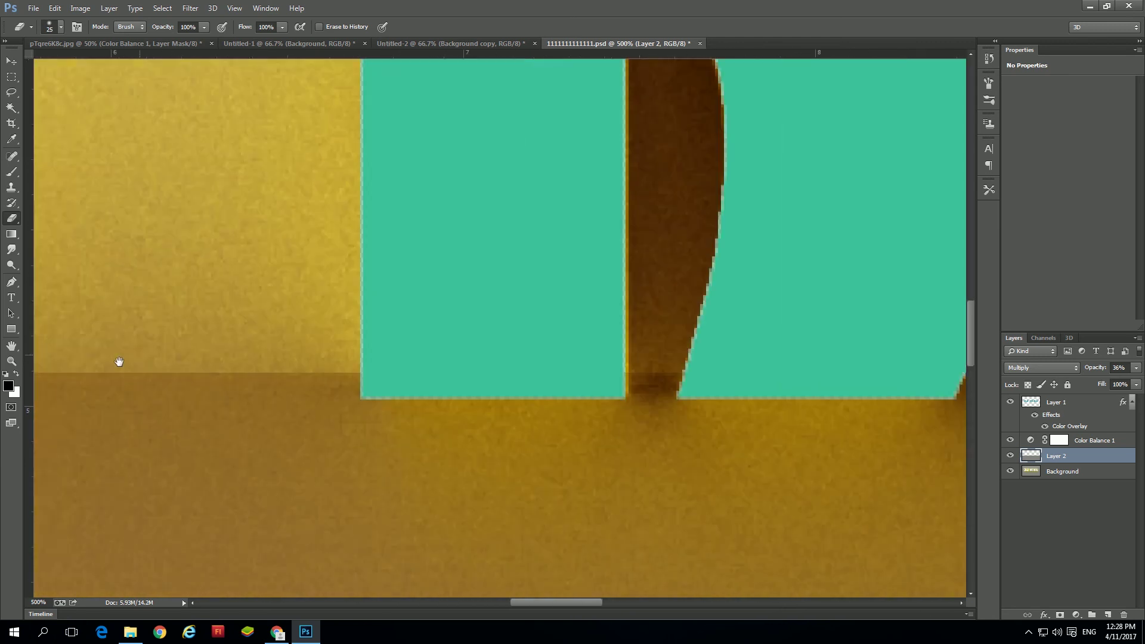
{"action": "left_click_drag", "start_coordinate": [342, 366], "coordinate": [105, 366]}
{"action": "left_click_drag", "start_coordinate": [552, 366], "coordinate": [105, 365]}
{"action": "left_click_drag", "start_coordinate": [425, 390], "coordinate": [258, 391]}
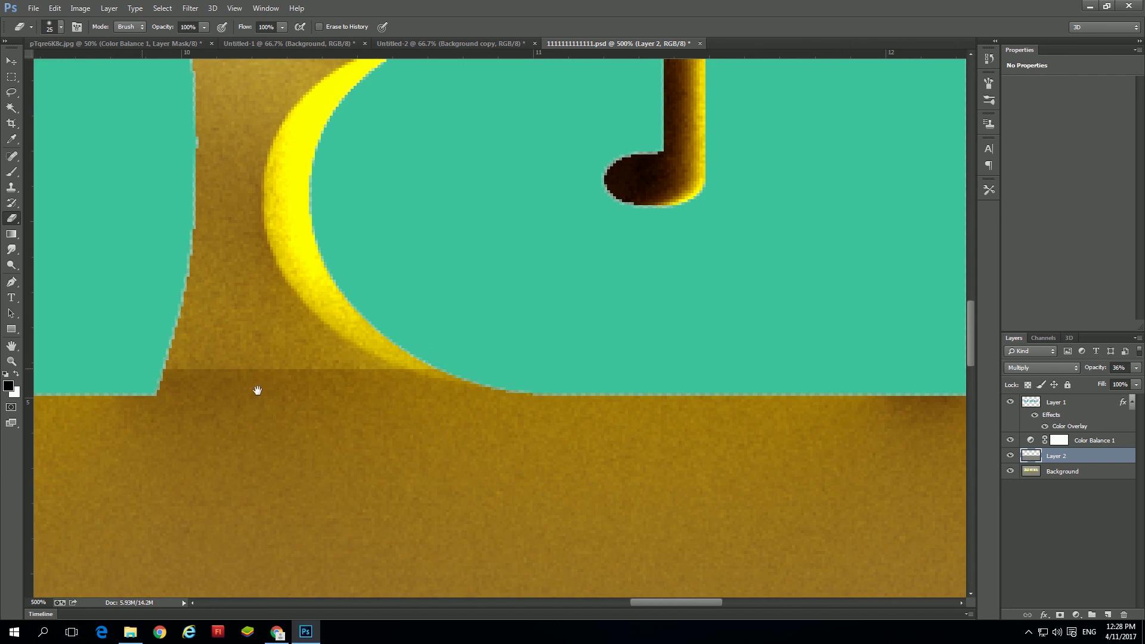
{"action": "left_click_drag", "start_coordinate": [288, 345], "coordinate": [637, 352]}
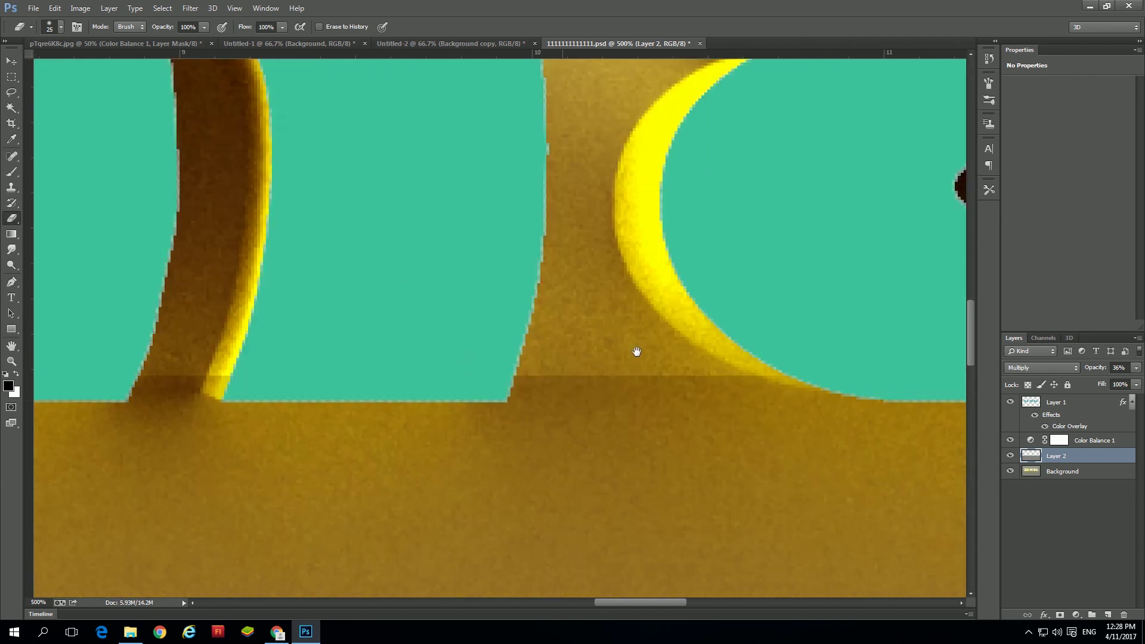
- Erase the dark floor band under the x's yellow side and triangle with a smaller brush
{"action": "key", "text": "bracketleft"}
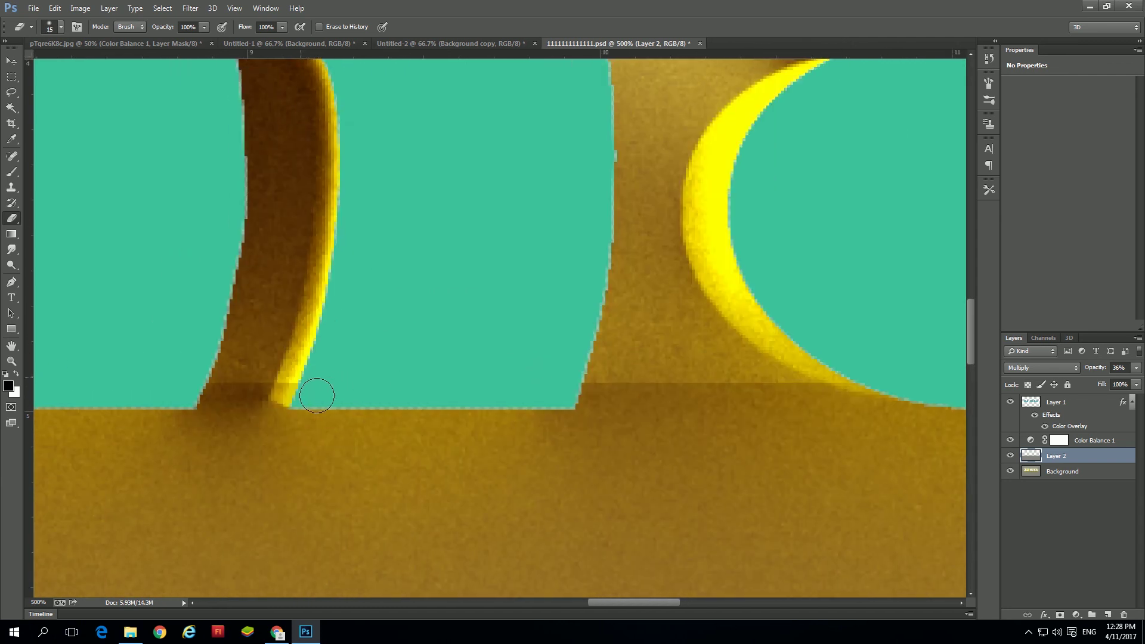
{"action": "left_click_drag", "start_coordinate": [422, 363], "coordinate": [119, 364]}
{"action": "left_click_drag", "start_coordinate": [682, 388], "coordinate": [234, 362]}
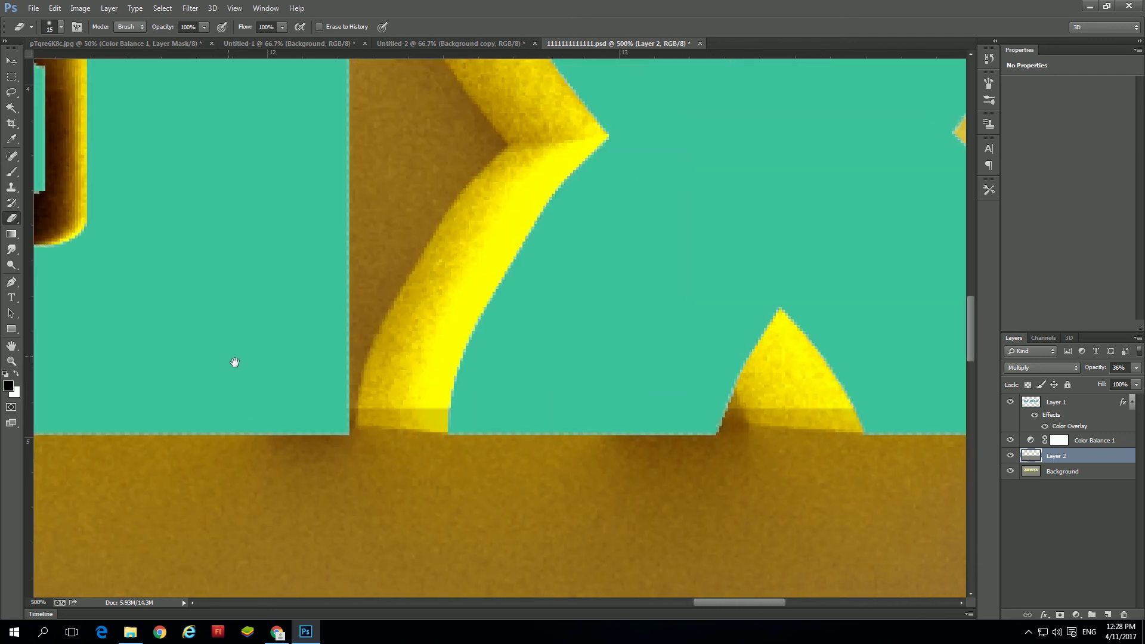
{"action": "mouse_move", "coordinate": [480, 417]}
{"action": "left_mouse_down"}
{"action": "mouse_move", "coordinate": [391, 414]}
{"action": "mouse_move", "coordinate": [391, 426]}
{"action": "left_mouse_up"}
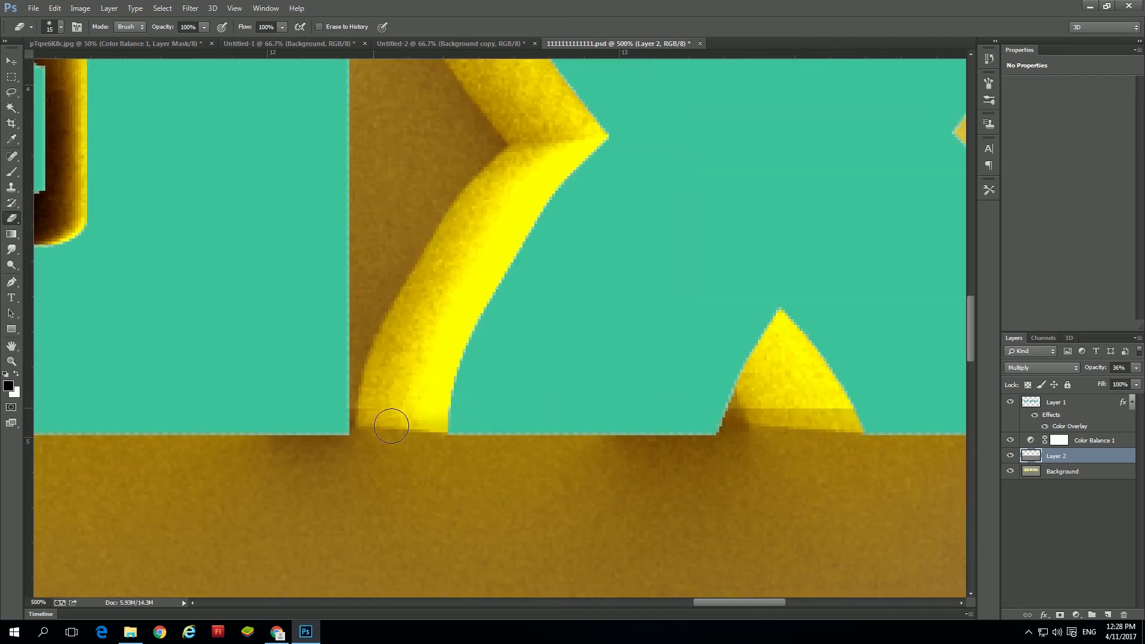
{"action": "left_click_drag", "start_coordinate": [858, 420], "coordinate": [754, 421]}
{"action": "scroll", "coordinate": [427, 404], "scroll_direction": "right", "scroll_amount": 5}
{"action": "scroll", "coordinate": [659, 416], "scroll_direction": "right", "scroll_amount": 3}
{"action": "scroll", "coordinate": [658, 425], "scroll_direction": "down", "scroll_amount": 1}
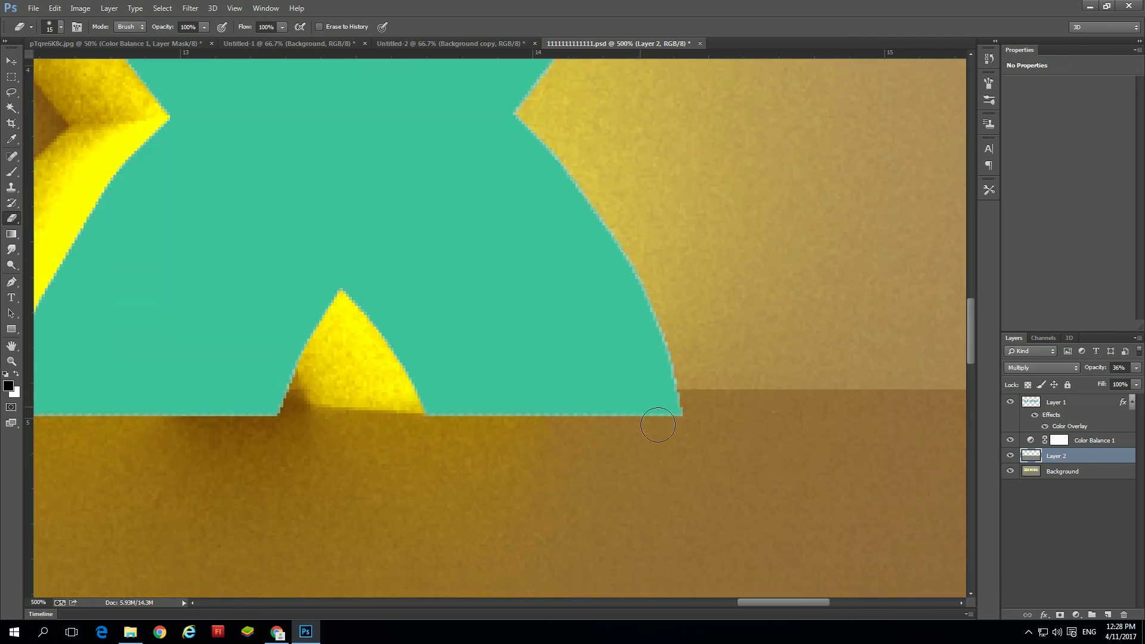
{"action": "scroll", "coordinate": [658, 425], "scroll_direction": "down", "scroll_amount": 1}
{"action": "scroll", "coordinate": [639, 409], "scroll_direction": "down", "scroll_amount": 2}
{"action": "scroll", "coordinate": [606, 403], "scroll_direction": "down", "scroll_amount": 2}
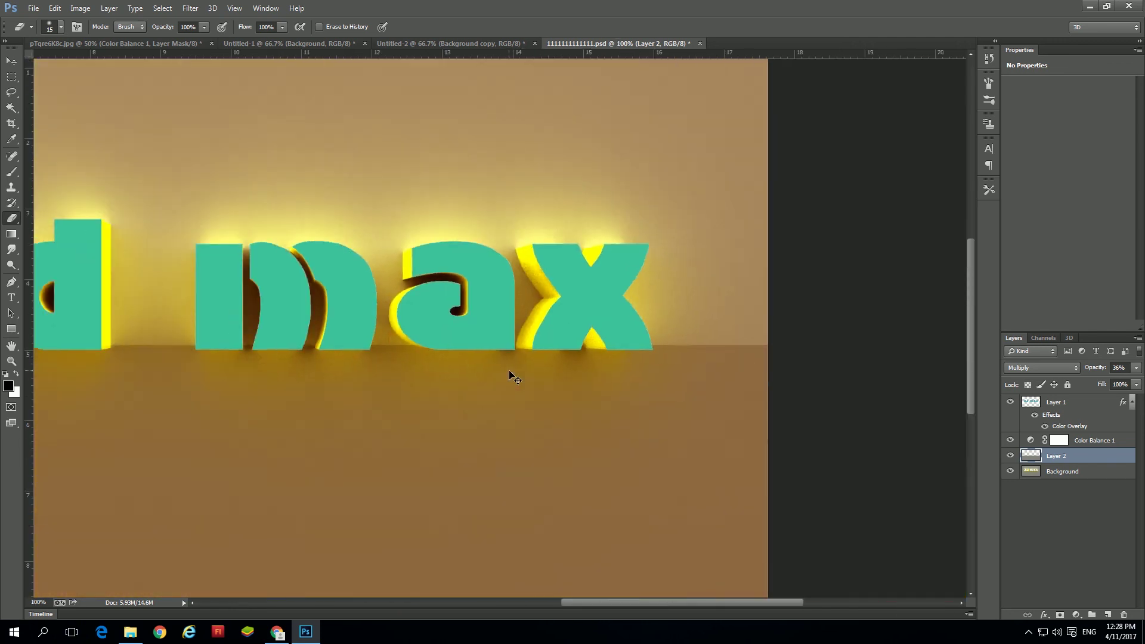
{"action": "key", "text": "ctrl+0"}
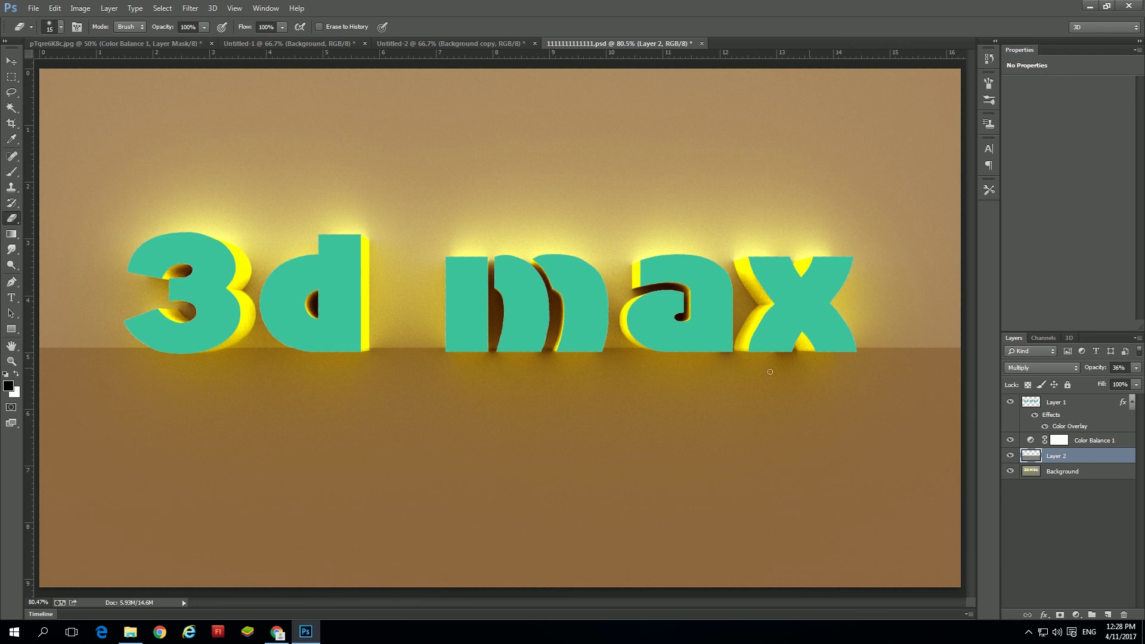
{"action": "left_click", "coordinate": [11, 61]}
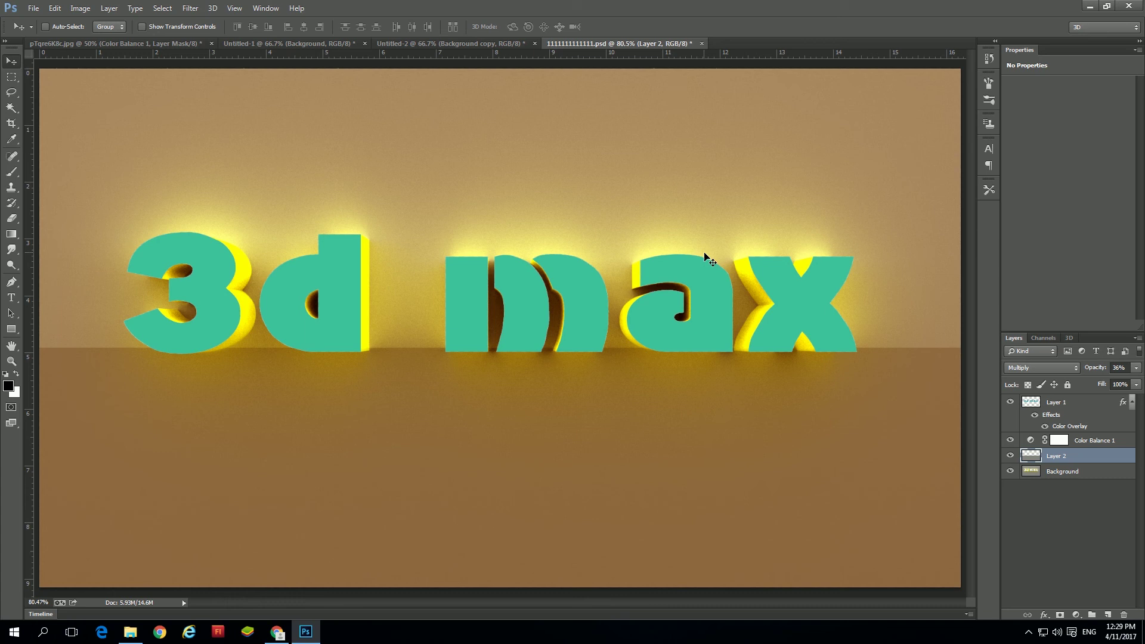